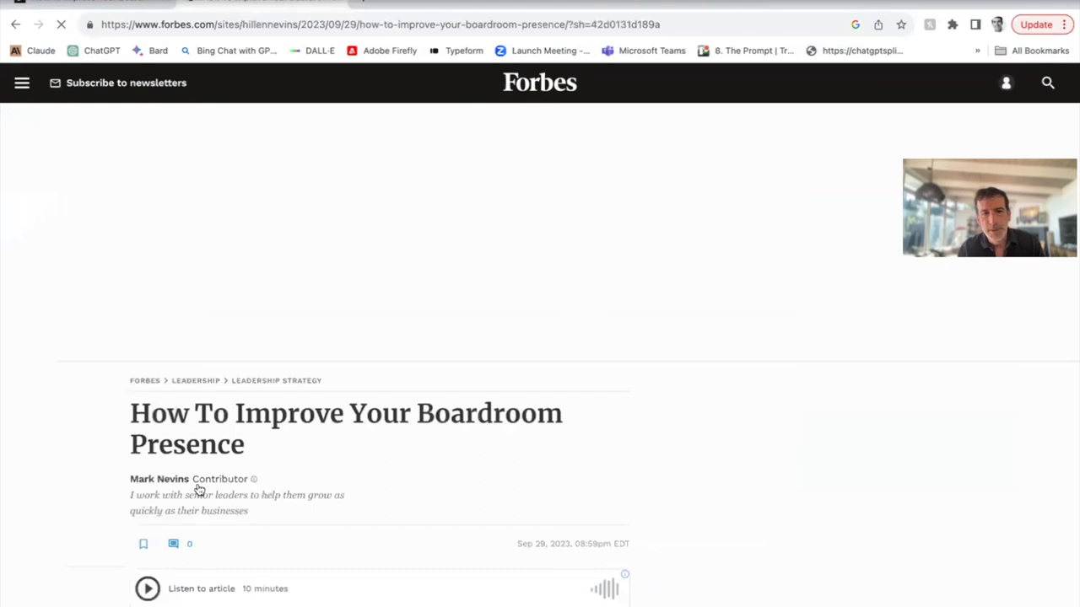
Step: Select the Forbes 'How To Improve Your Boardroom Presence' article from its title through the final paragraph
scroll(278, 506, "down", 3)
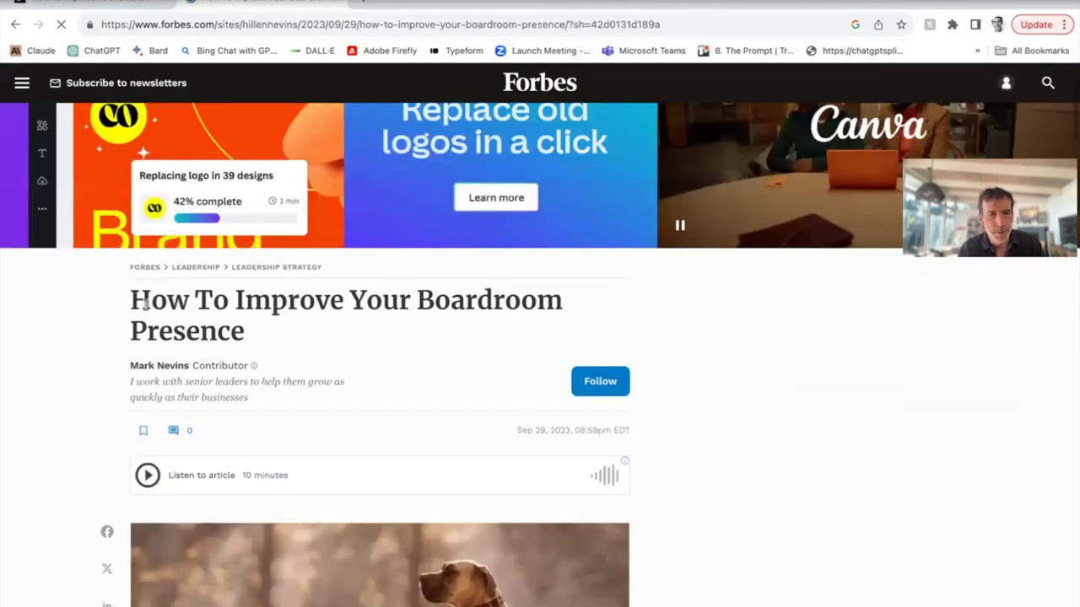
left_click_drag(128, 297, 189, 451)
scroll(186, 455, "down", 10)
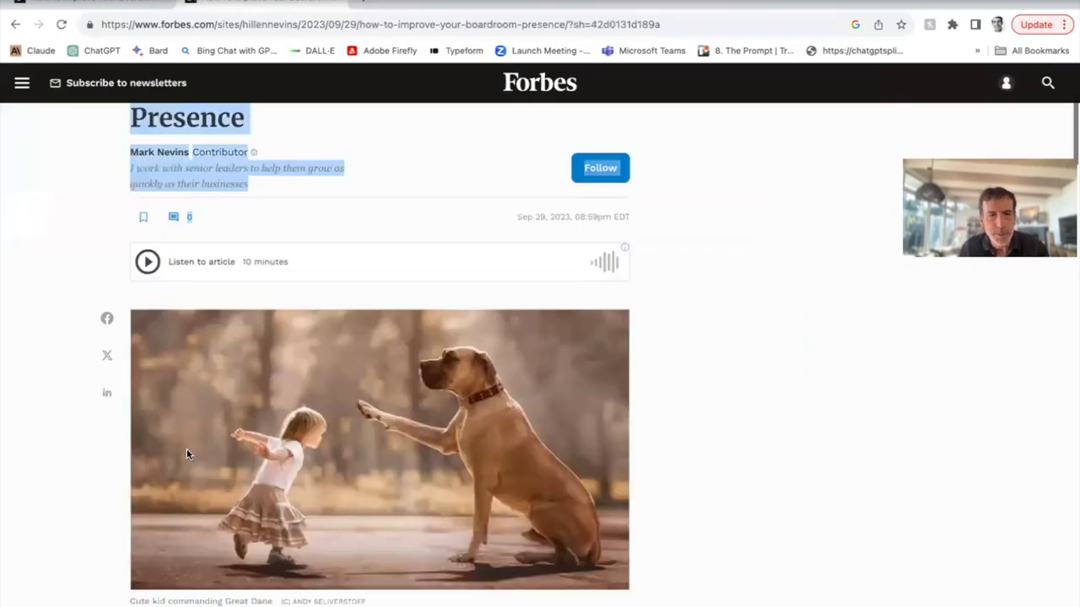
scroll(186, 455, "down", 5)
scroll(187, 455, "down", 6)
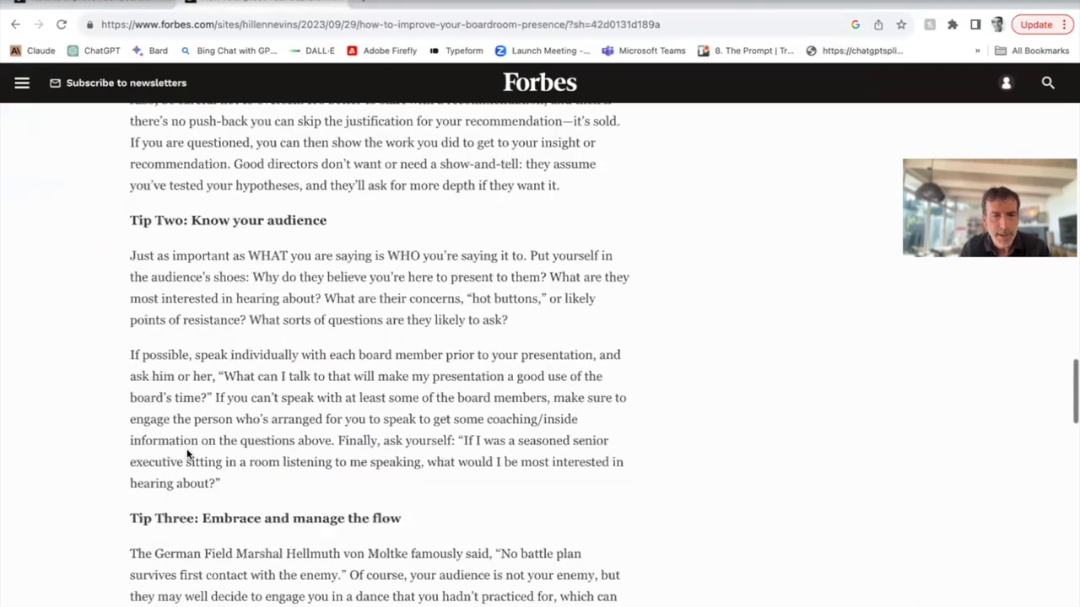
scroll(188, 454, "down", 18)
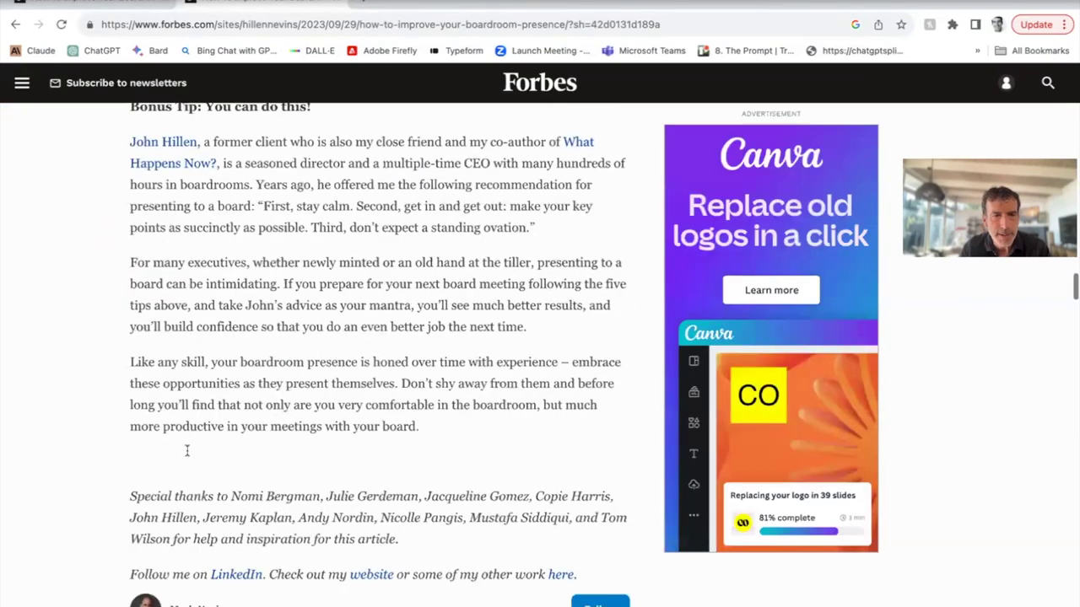
scroll(188, 452, "down", 2)
triple_click(435, 228)
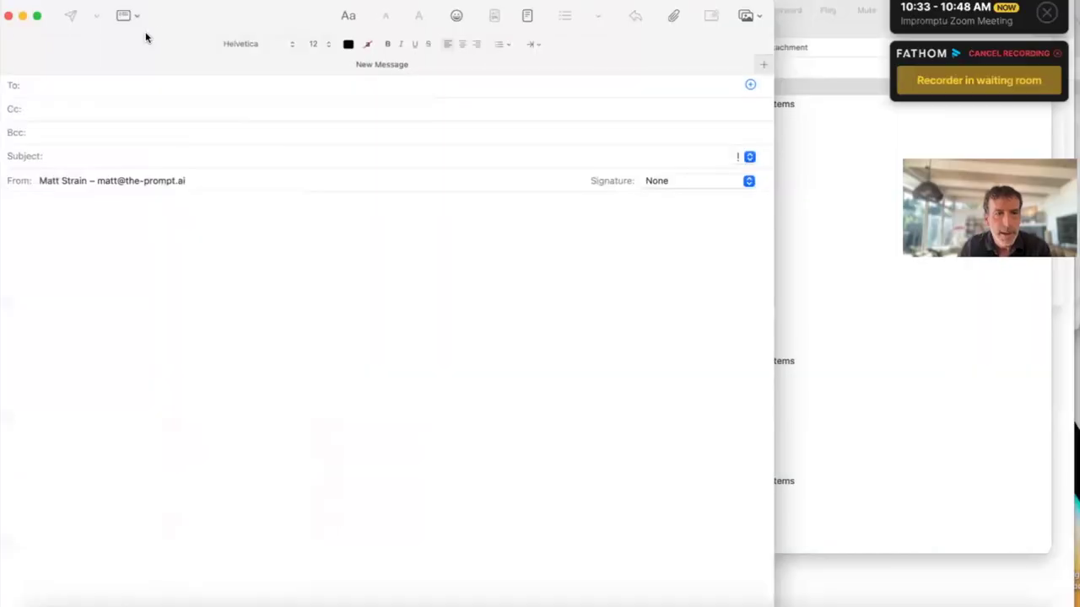
Step: Paste the copied boardroom article so it fills the body of the new Mail message
key("super+v")
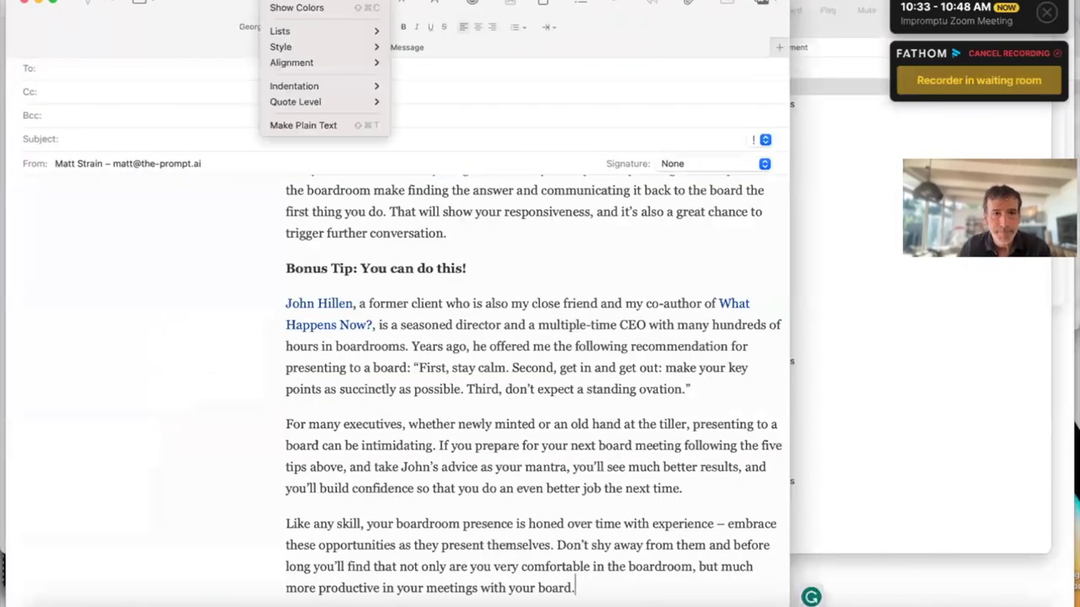
key("super+Up")
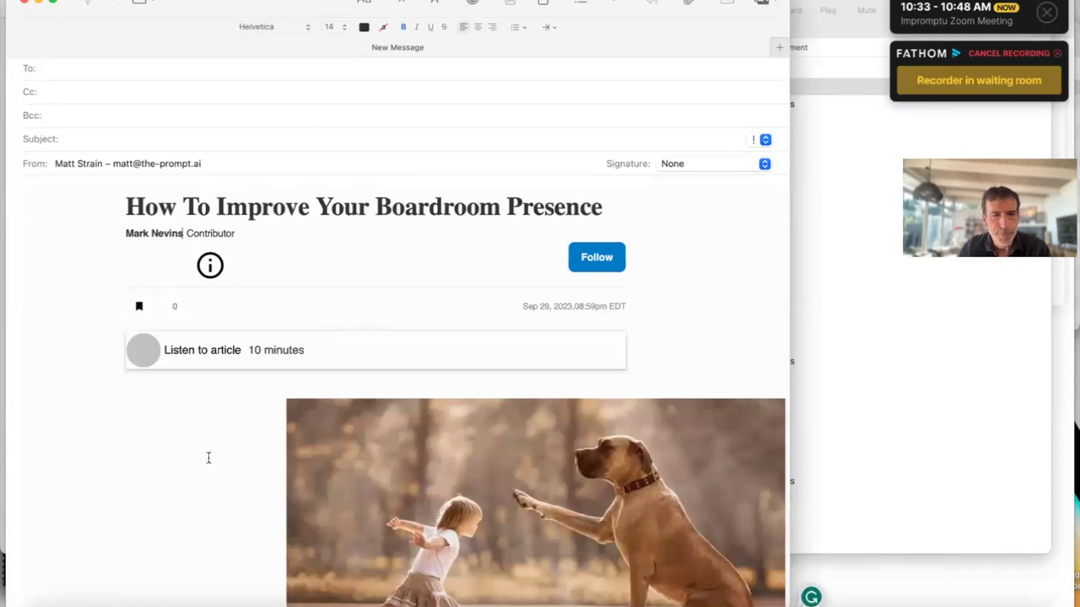
scroll(208, 457, "down", 4)
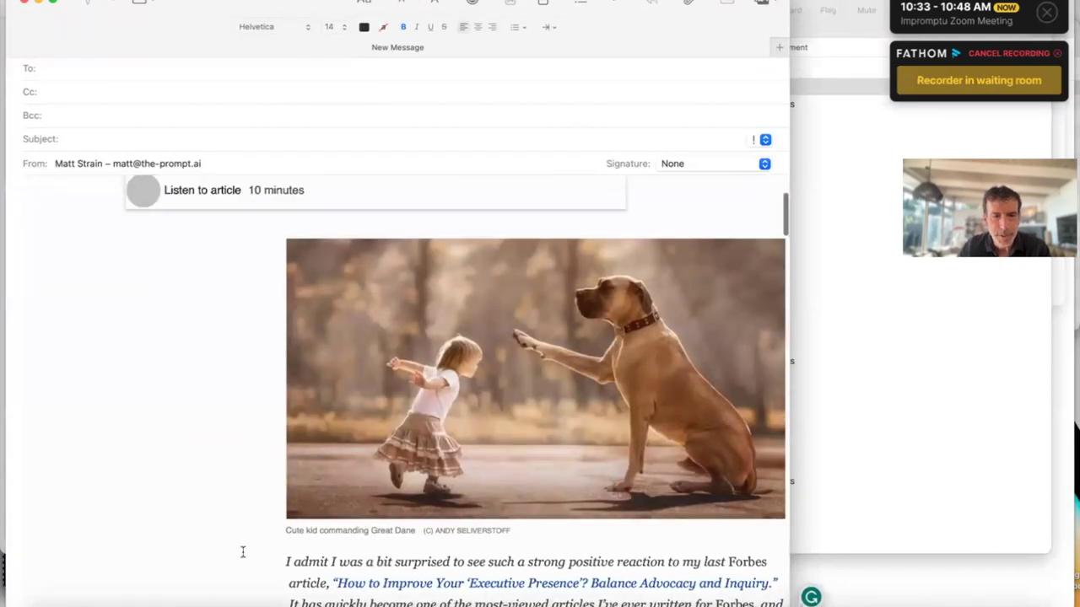
key("super+a")
key("super+v")
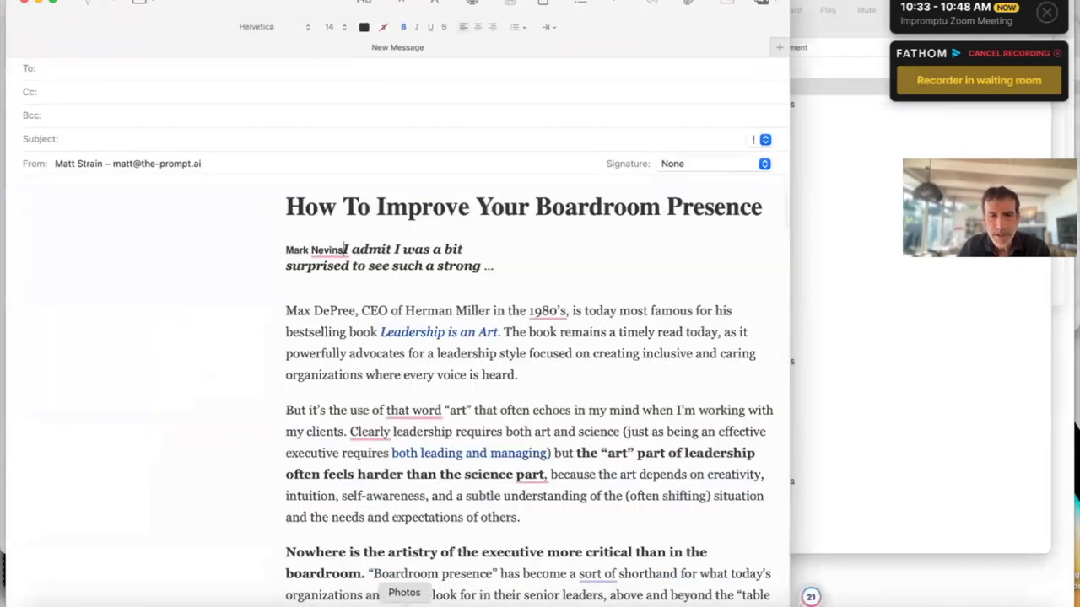
scroll(428, 430, "down", 10)
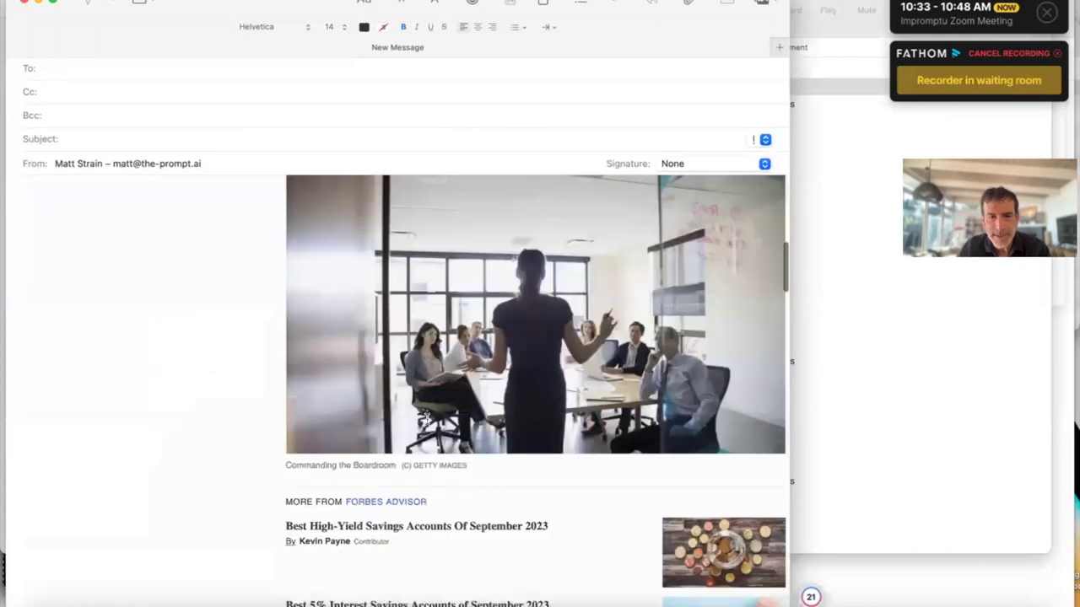
scroll(388, 422, "up", 1)
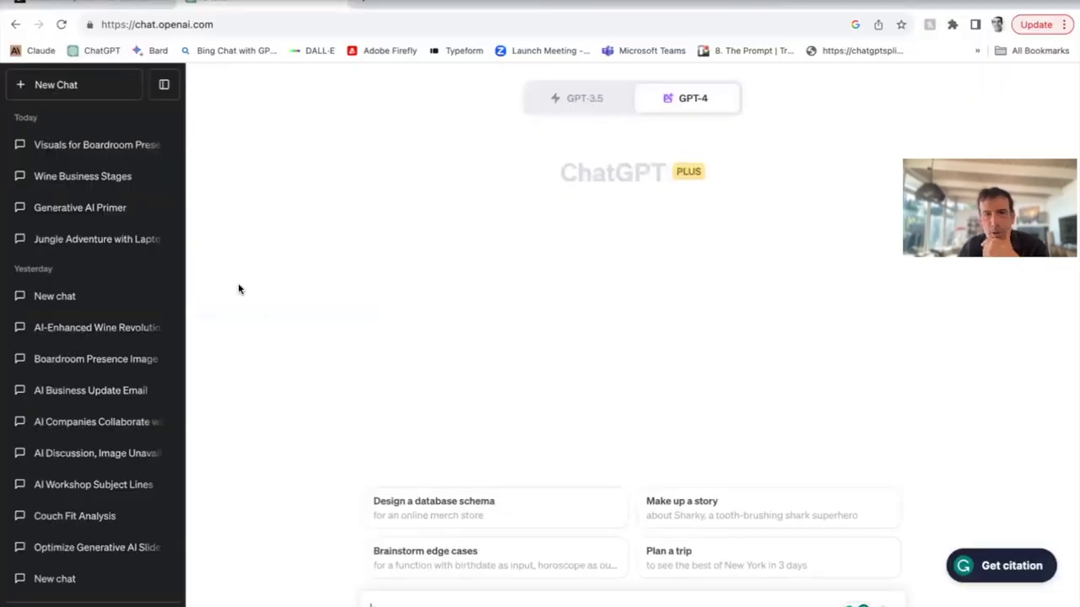
Step: Choose DALL·E 3 under GPT-4 and write 'create an image based on this article' with the article pasted after
mouse_move(681, 105)
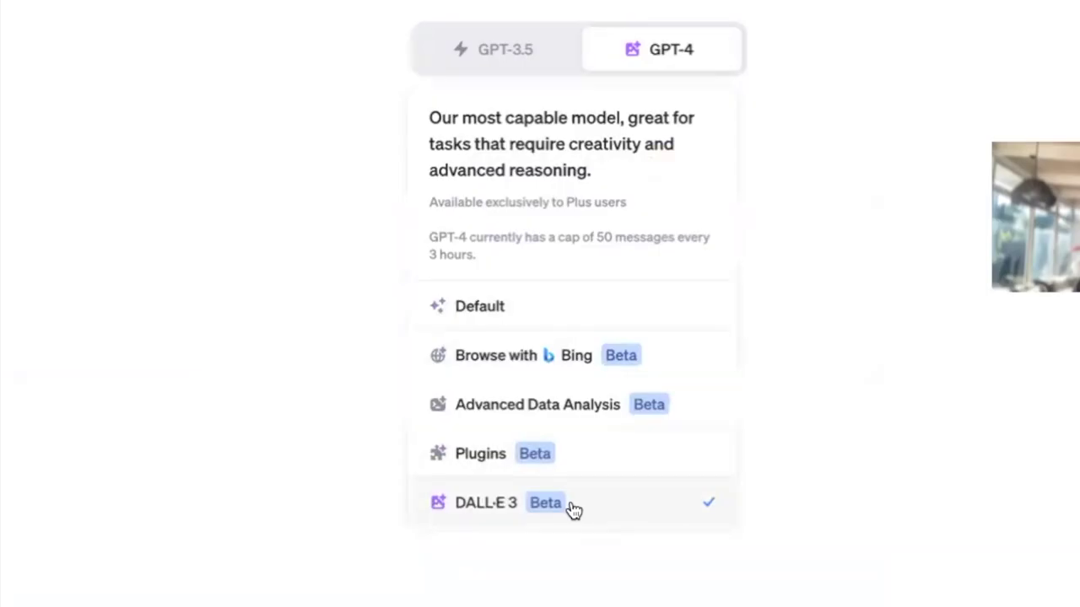
left_click(571, 507)
mouse_move(695, 51)
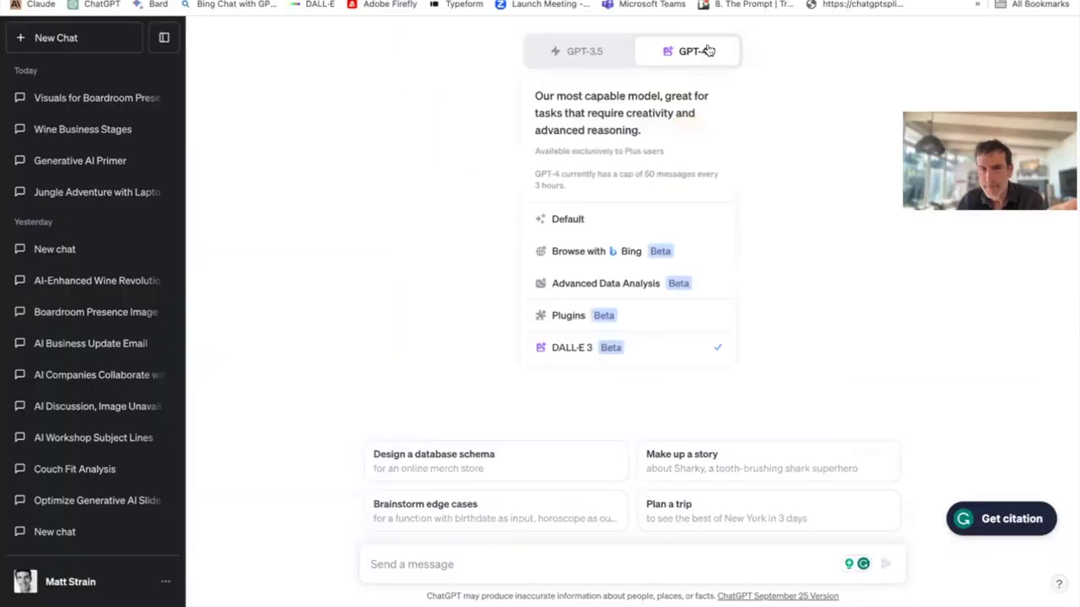
left_click(474, 564)
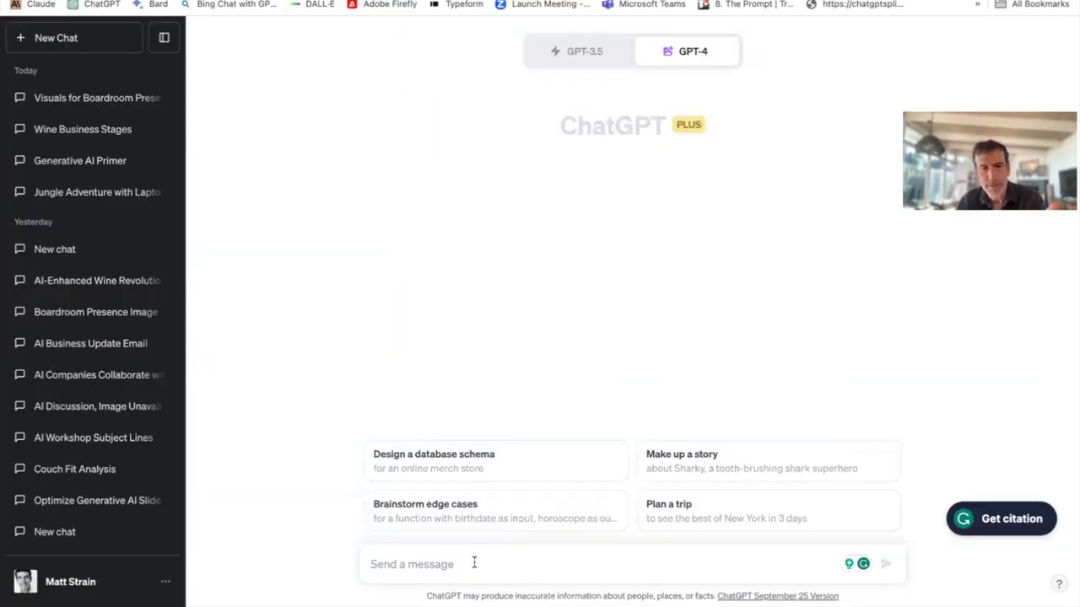
type("create ")
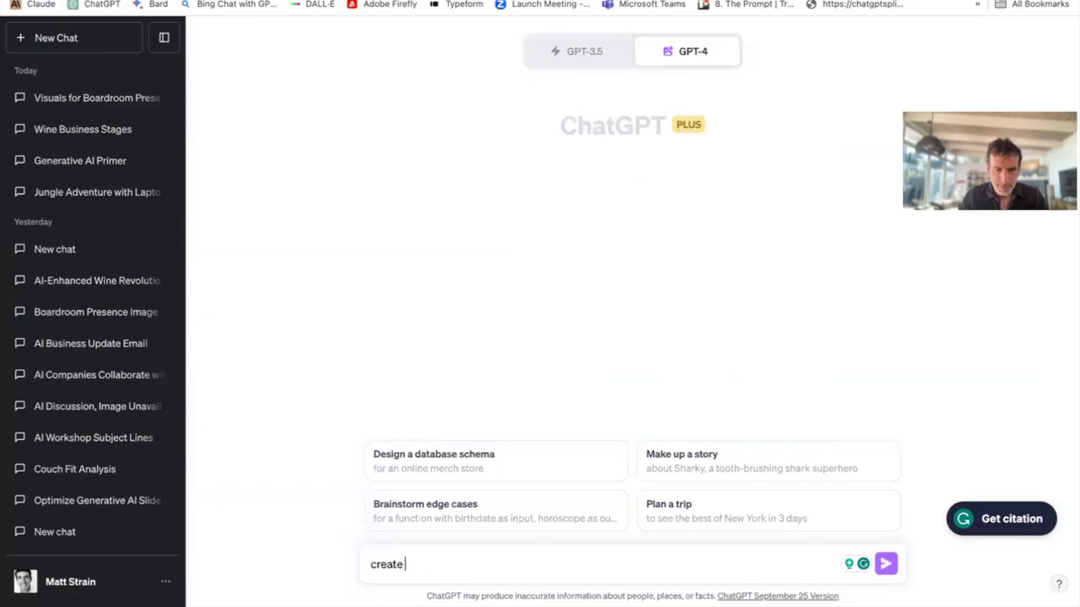
type("an ")
type("image bas")
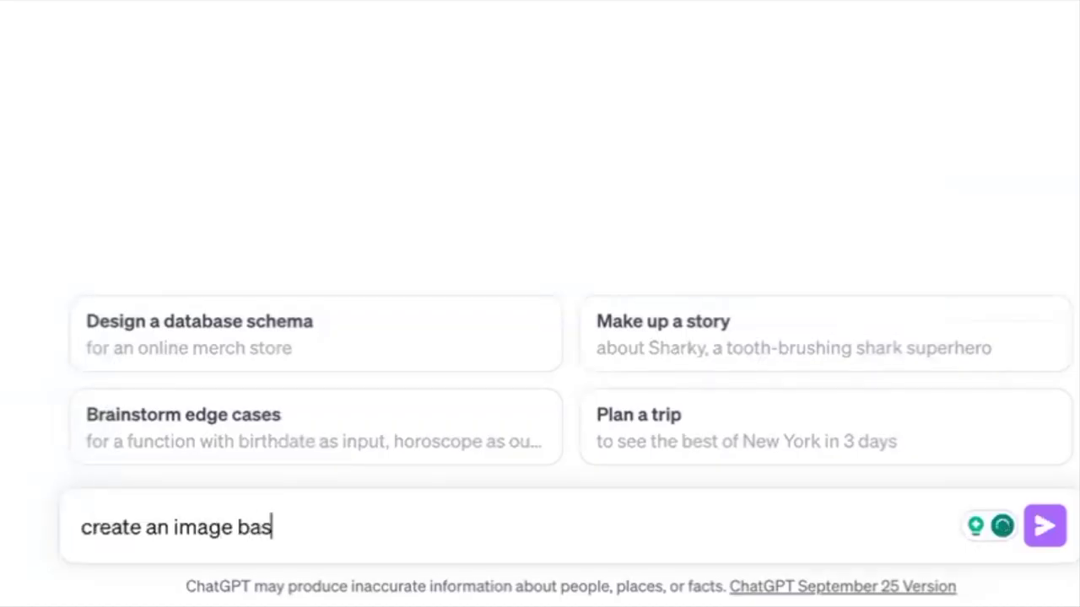
type("ed on this art")
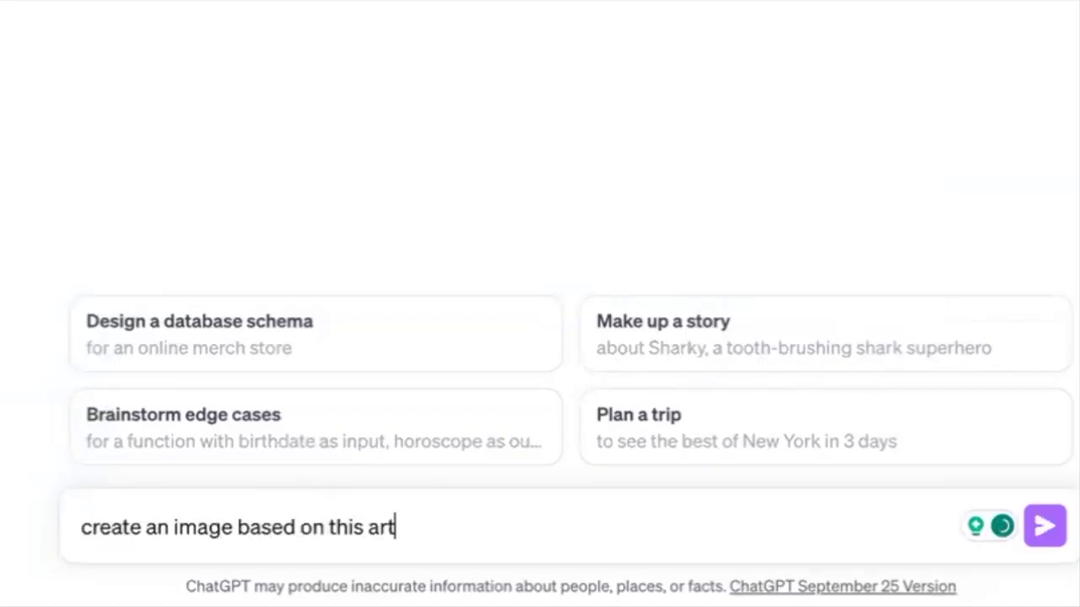
type("icle:")
key("ctrl+v")
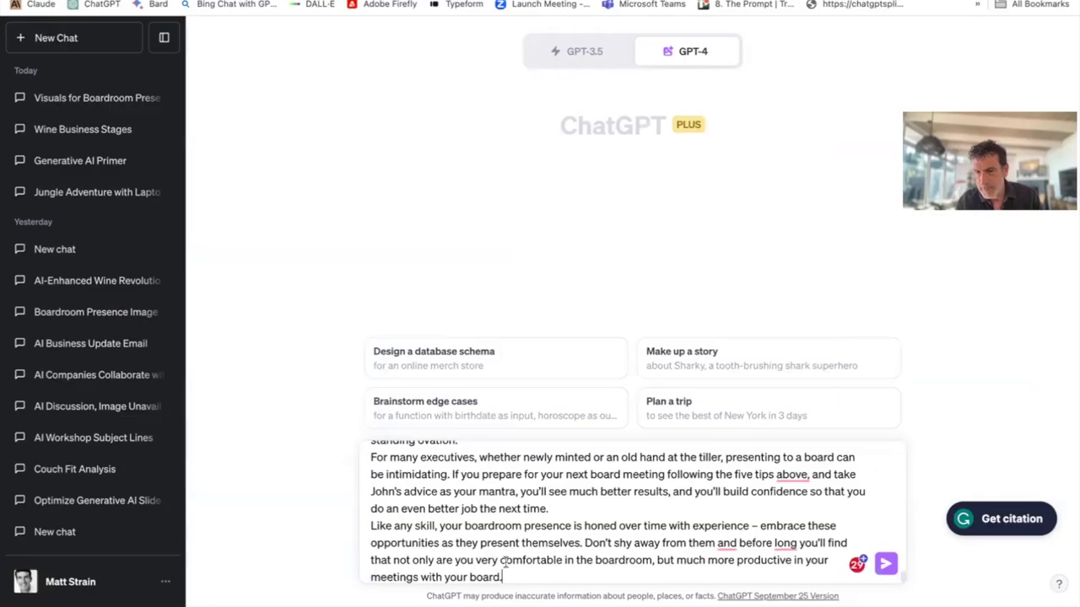
Step: Send the article image request and read the four proposed scenes: two photos, an illustration and an infographic
left_click(885, 570)
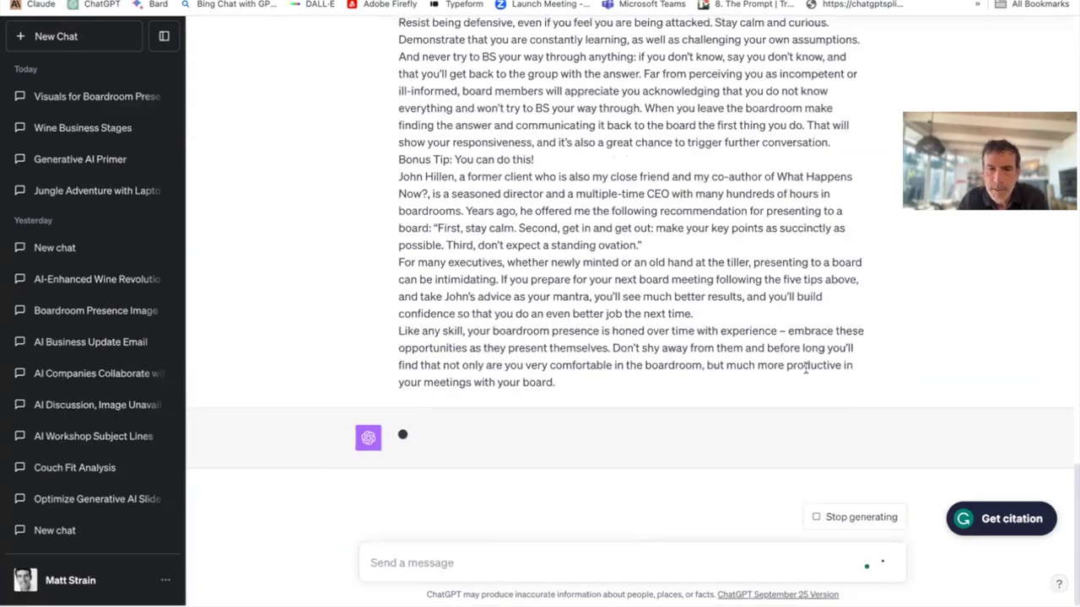
scroll(806, 373, "up", 15)
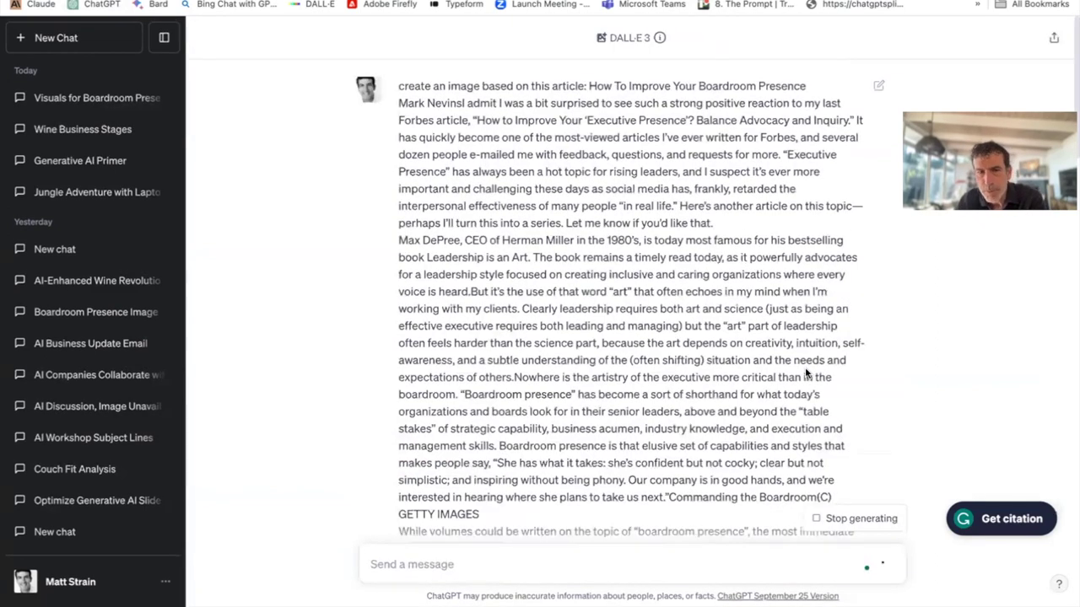
scroll(692, 372, "down", 4)
scroll(692, 373, "down", 6)
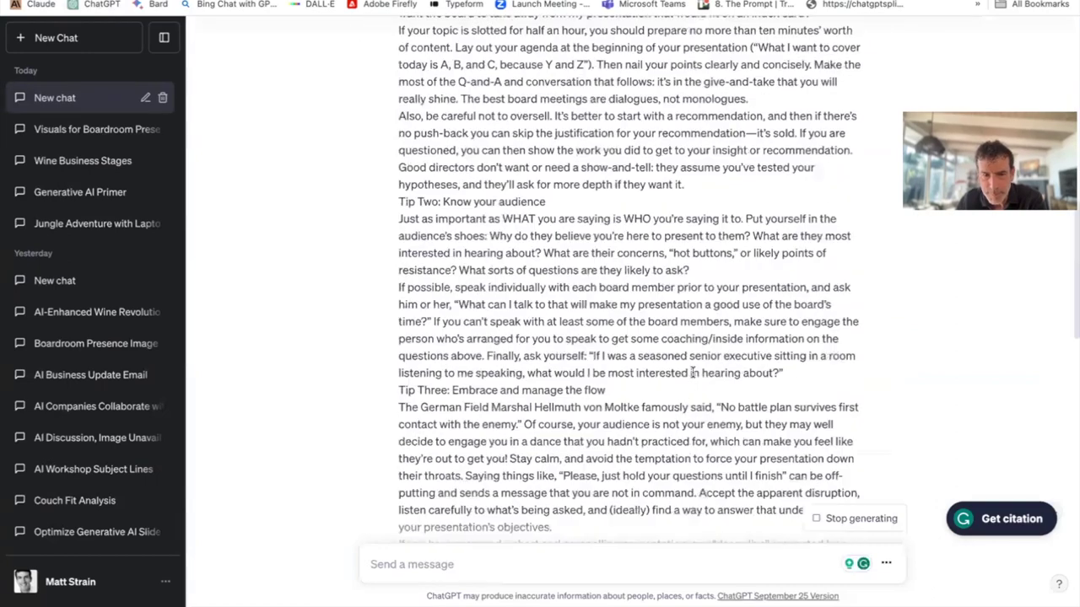
scroll(691, 372, "down", 8)
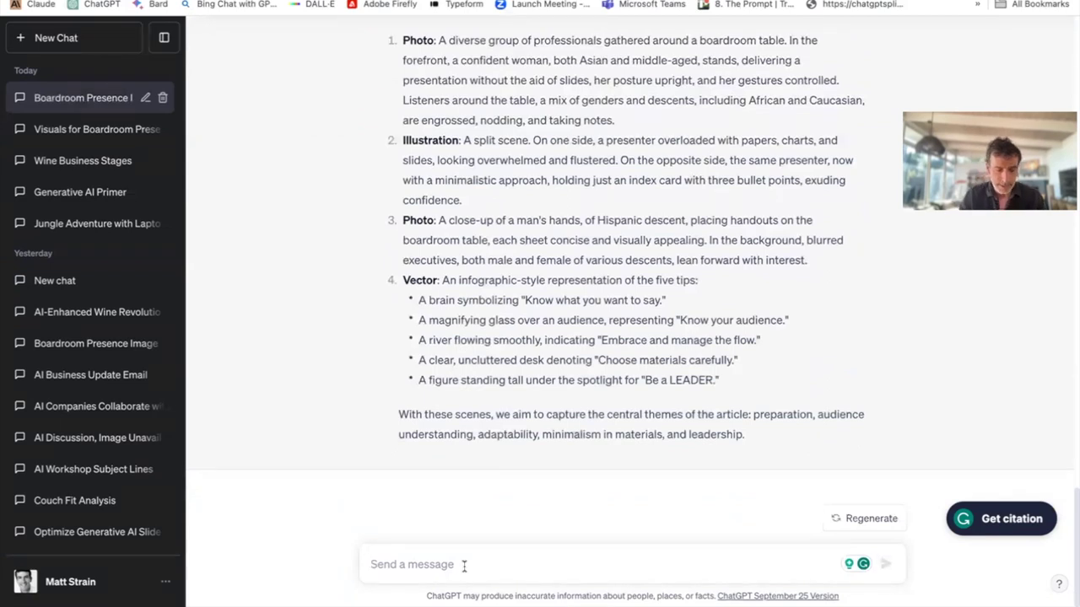
Step: Ask ChatGPT 'OK, create those four images' to generate the boardroom presenter, split-scene, handout and infographic images
type("OK, create ")
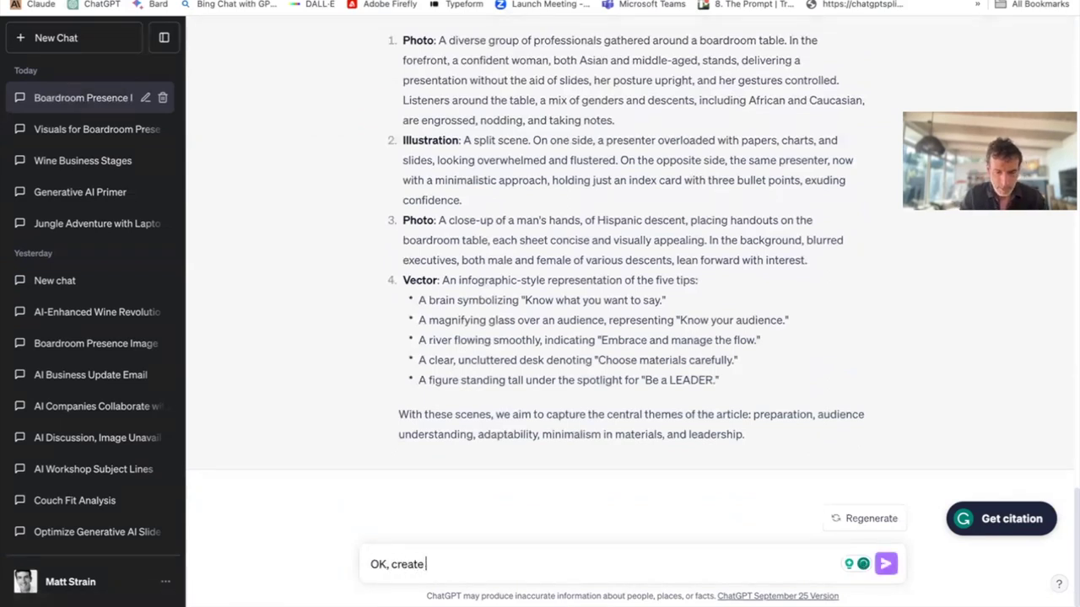
type("those four images")
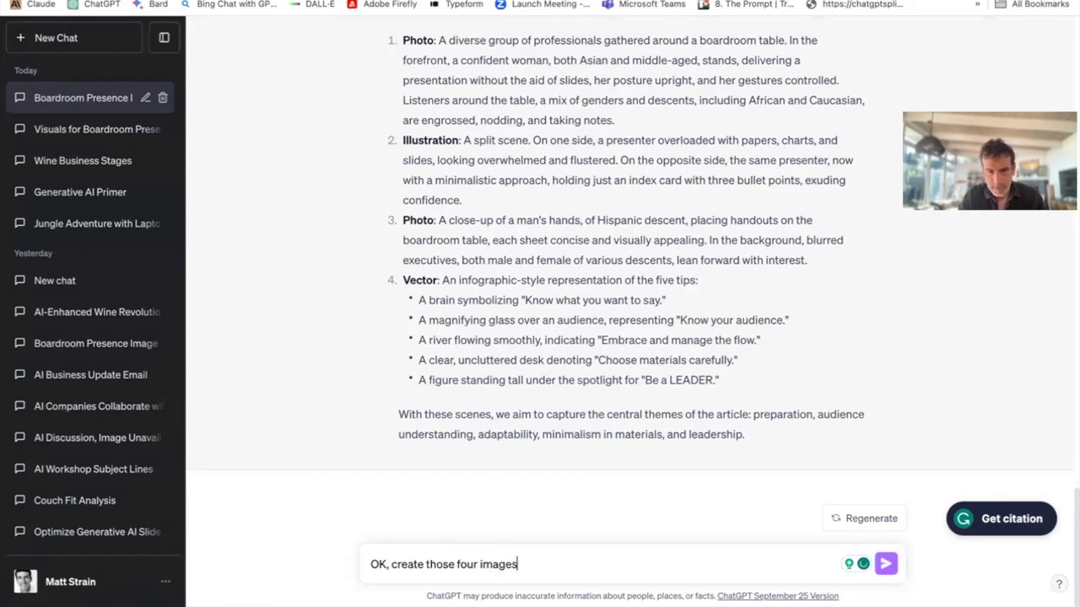
key("Return")
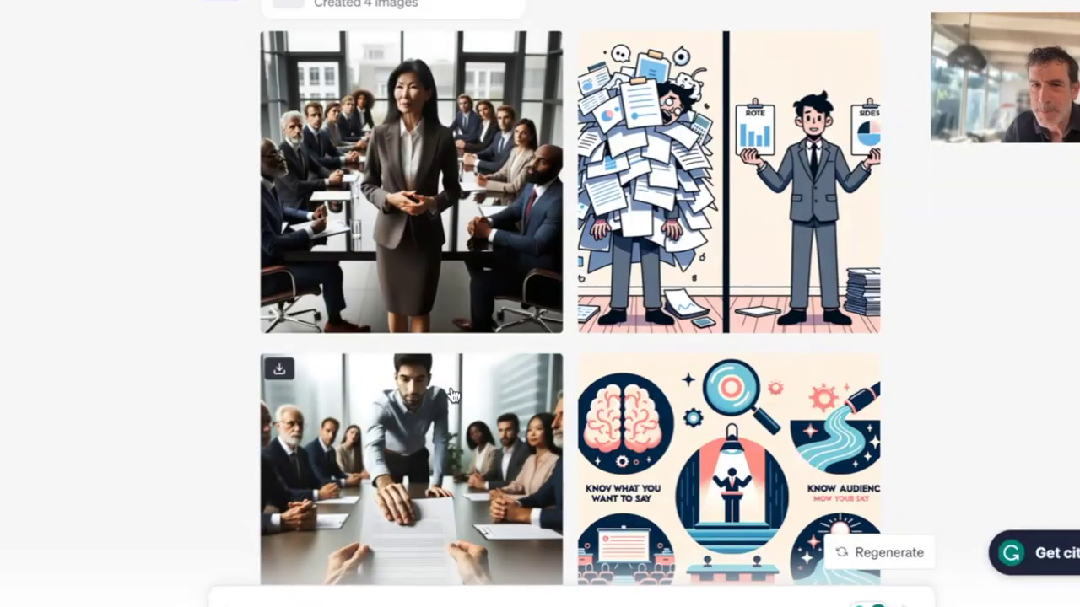
Step: Open the boardroom photo full size and page through all four images with their DALL·E prompts
left_click(419, 194)
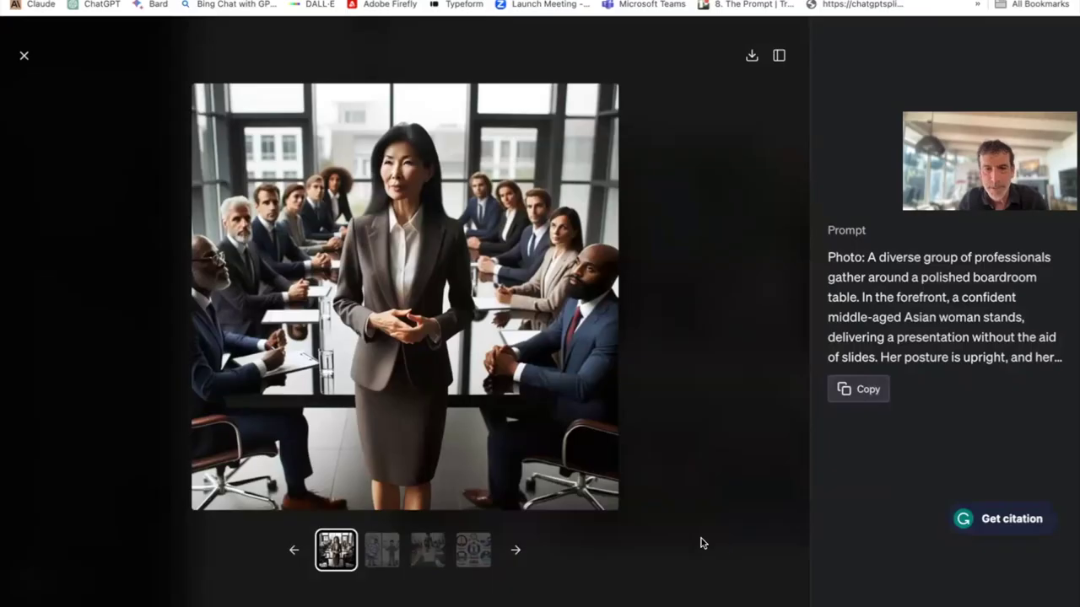
left_click(517, 552)
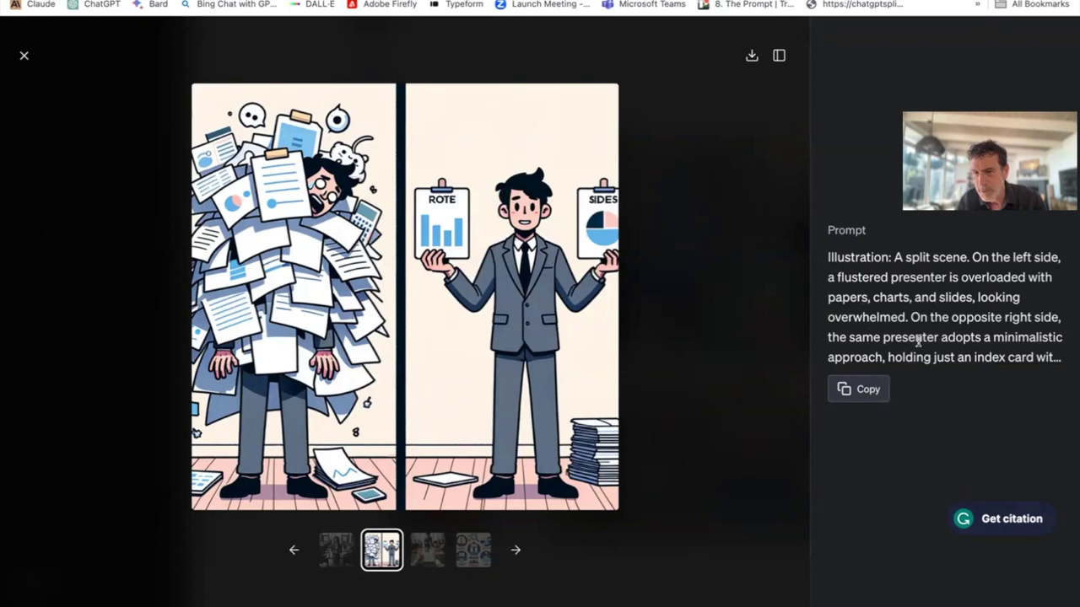
left_click(515, 553)
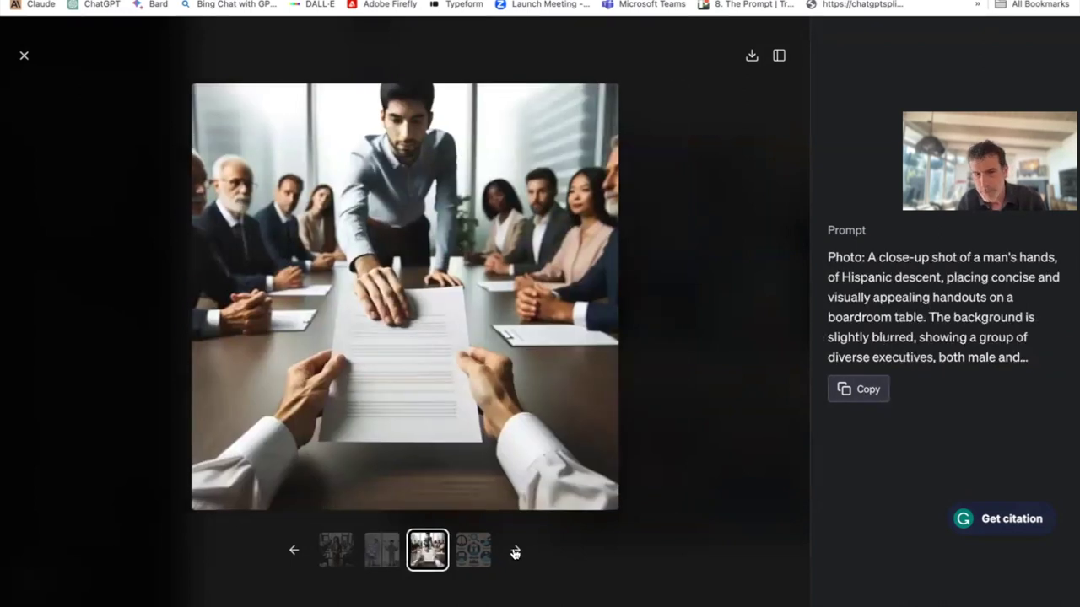
left_click(515, 553)
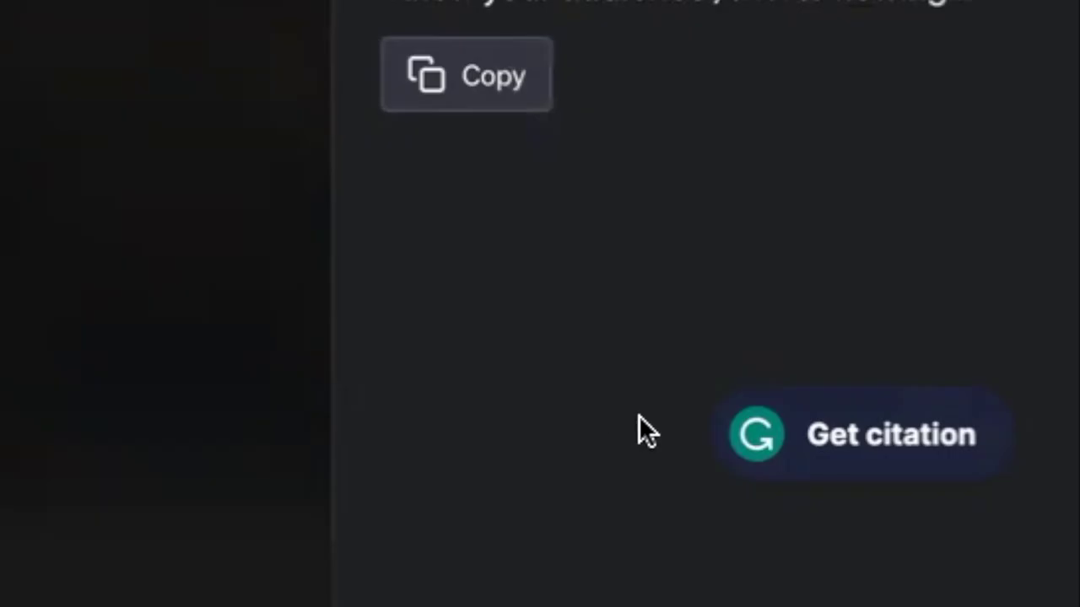
Step: Show the APA citation for ChatGPT (September 25 Version) and open the handout close-up photo full size
left_click(865, 439)
left_click(864, 434)
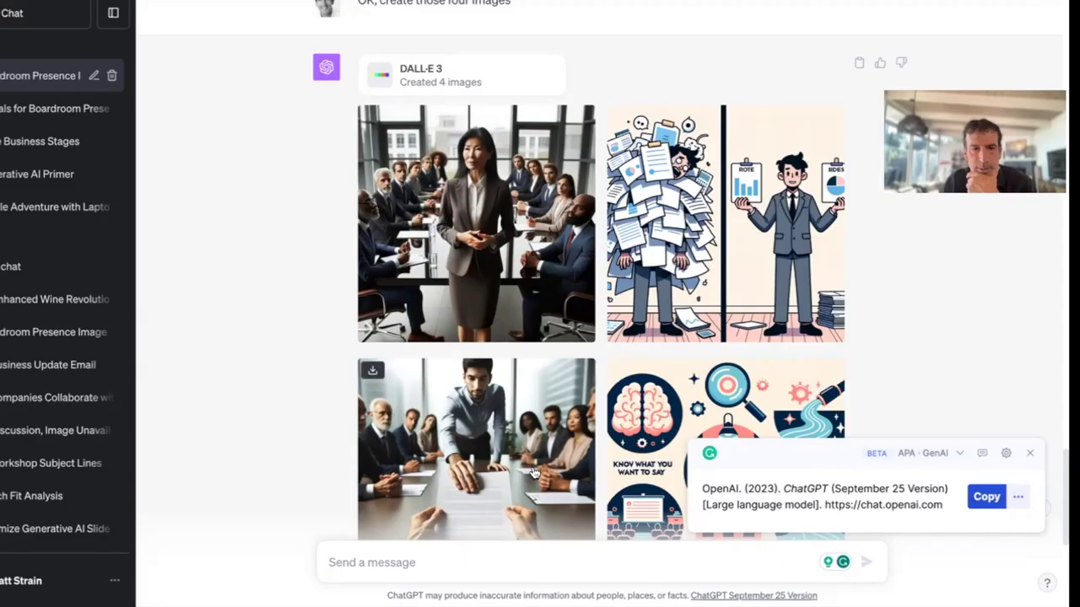
left_click(531, 468)
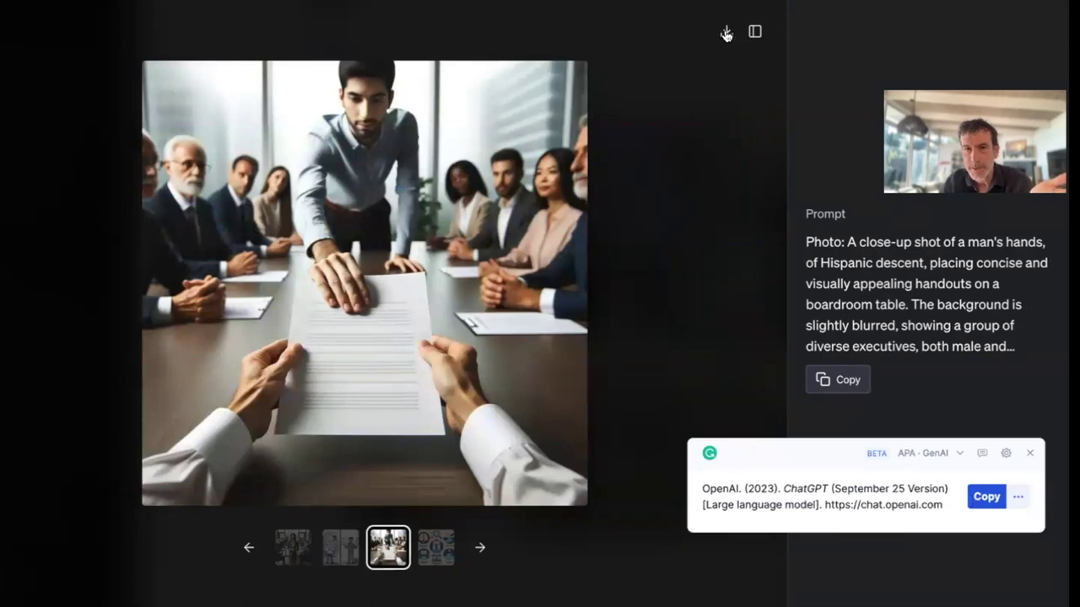
Step: Download the handouts photo as a PNG and begin a message asking to distill the author's article
left_click(725, 33)
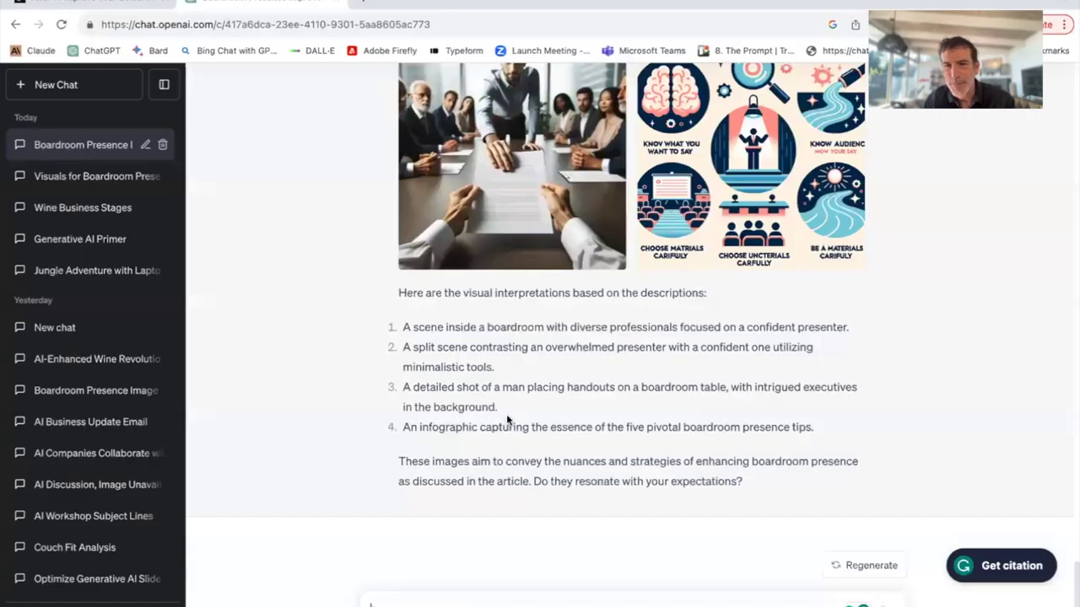
left_click(474, 603)
type("I")
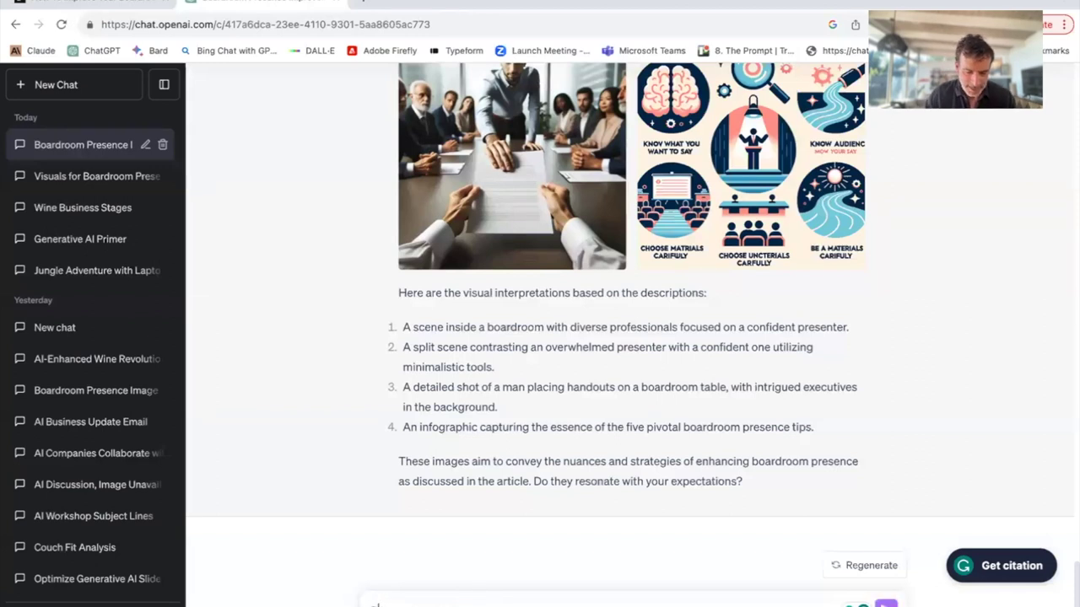
type("istill")
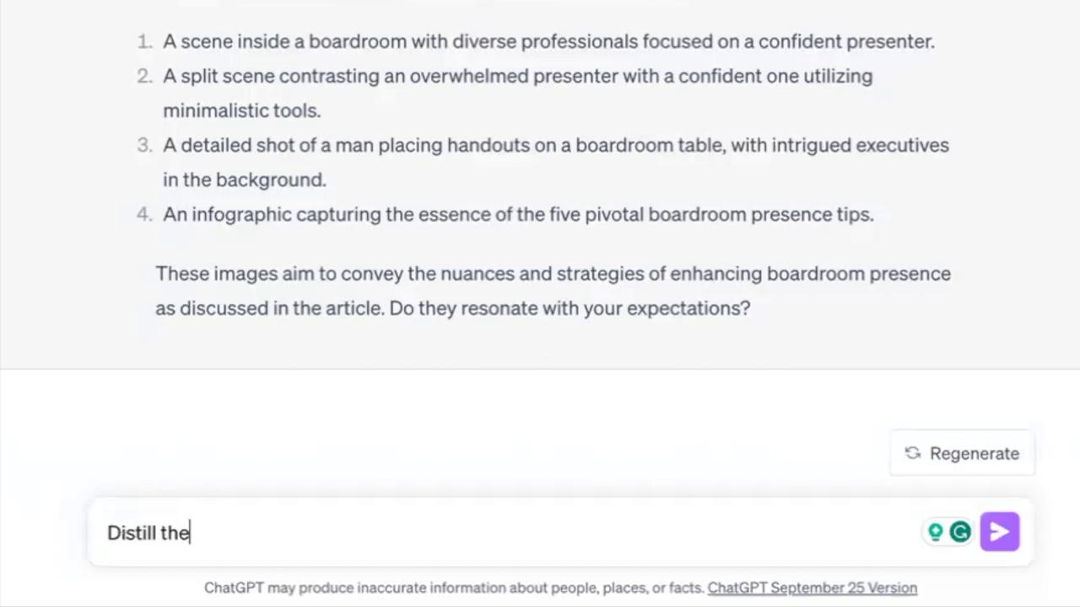
type(" Mark's a")
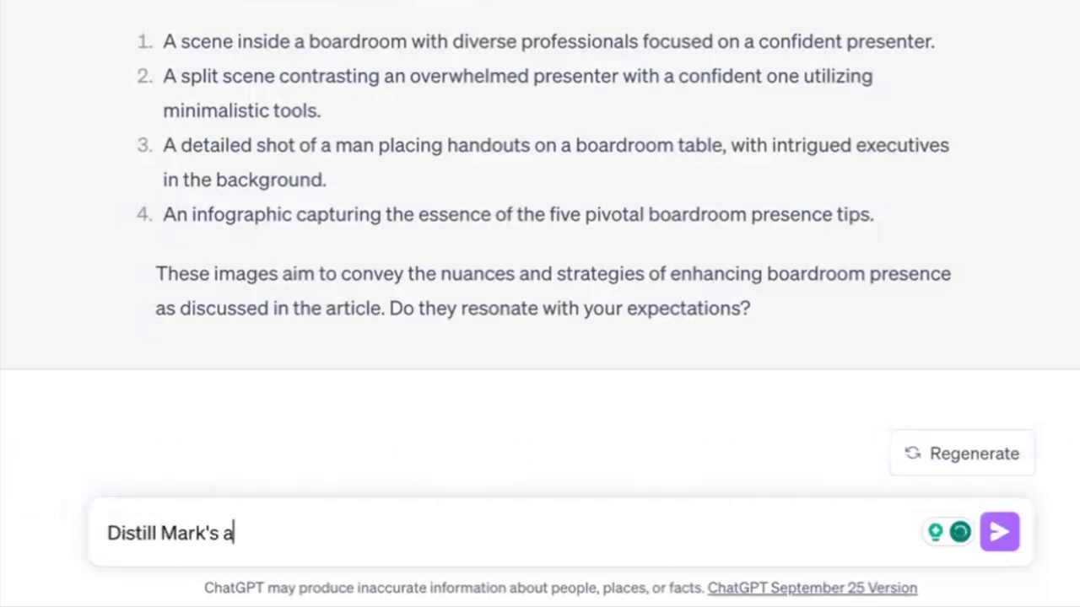
type("rticle to")
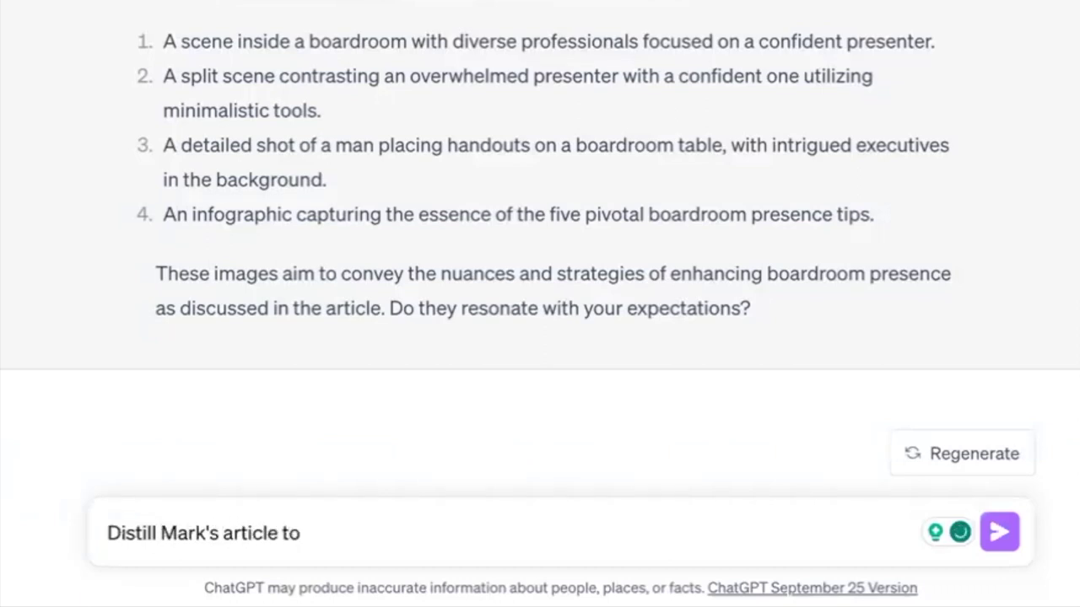
type(" the most salient points")
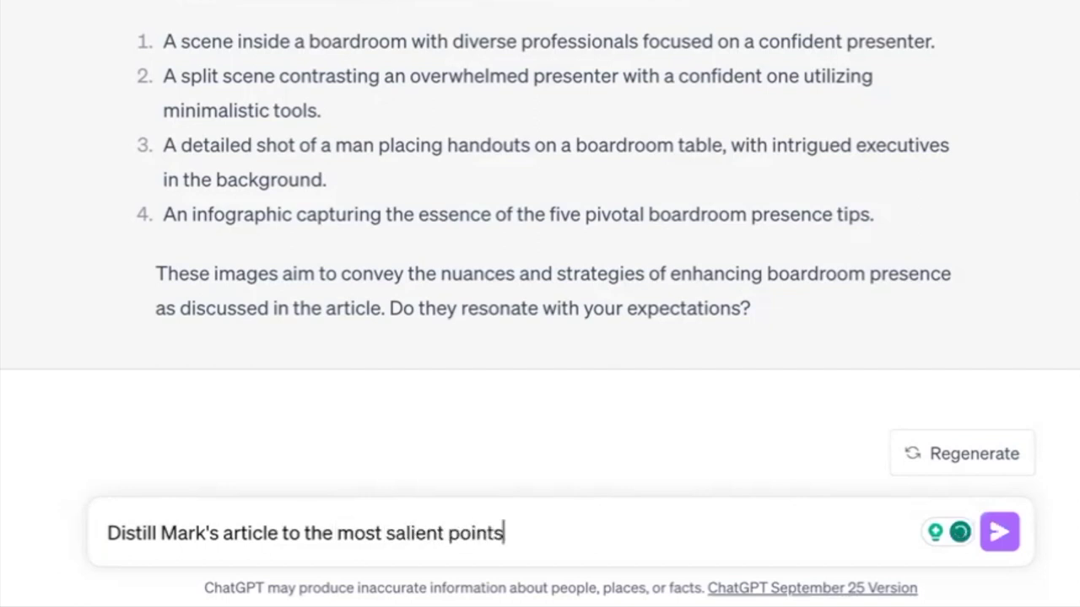
Step: Send the request to distill the article into its most salient points
key("Return")
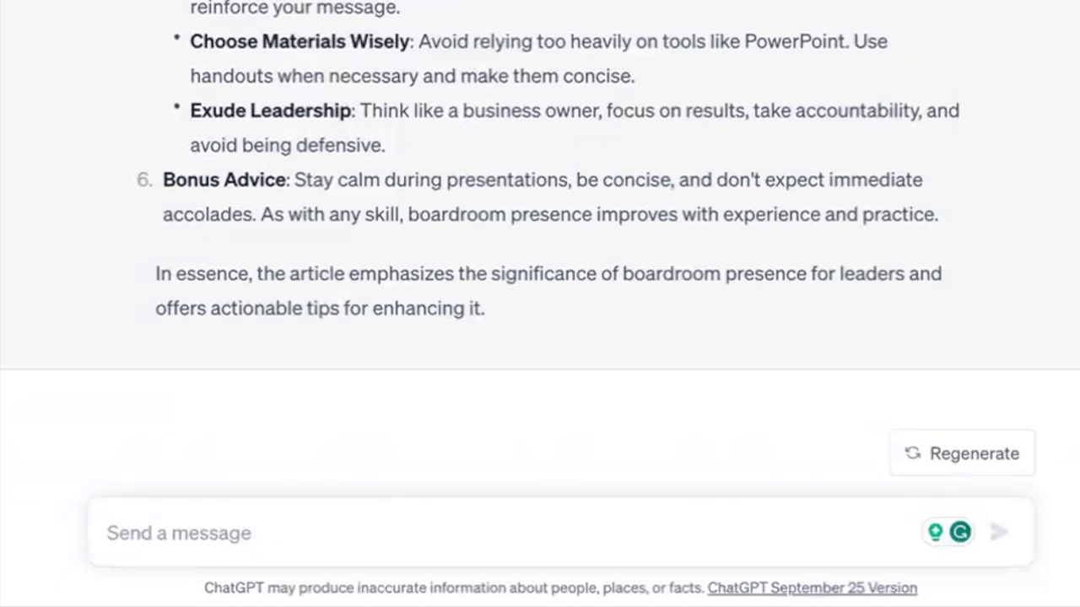
Step: Request 'Based on this, create four compelling images for a post on LinkedIn' and send it
type("Based on this ")
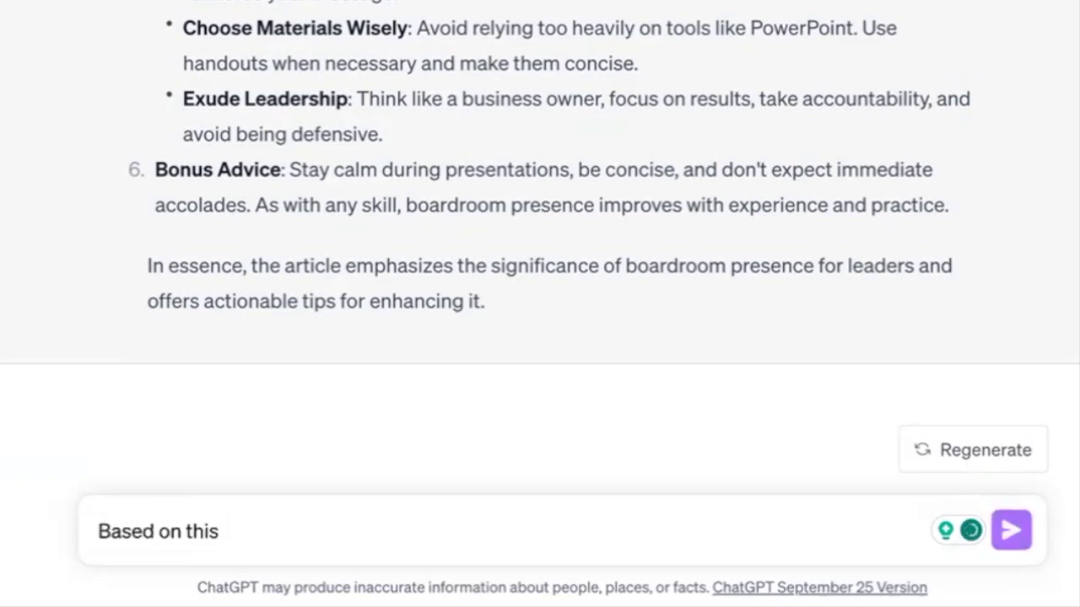
type(", create four")
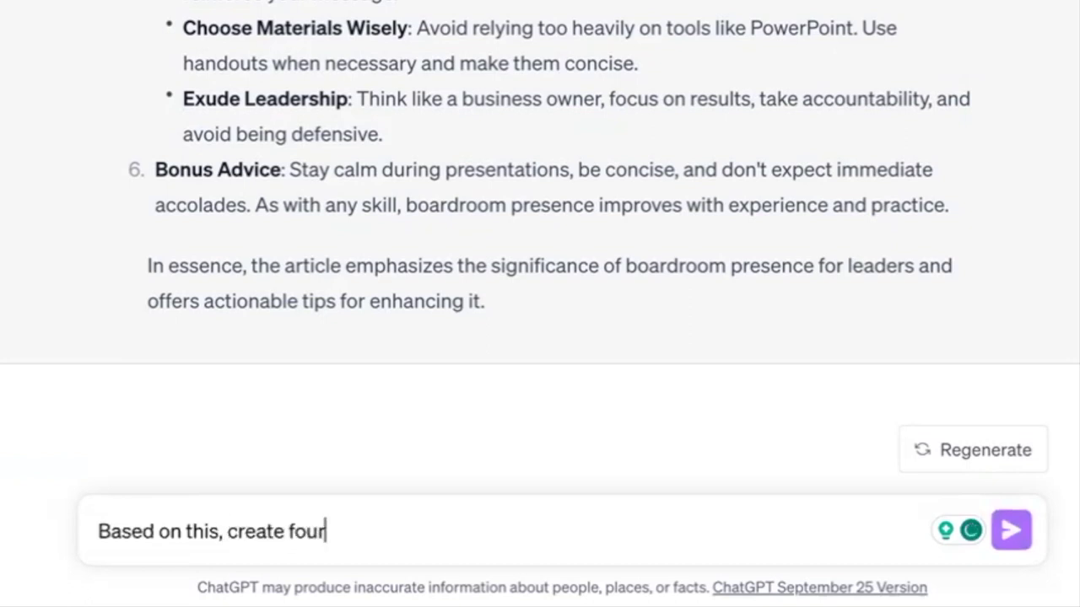
type(" compelling")
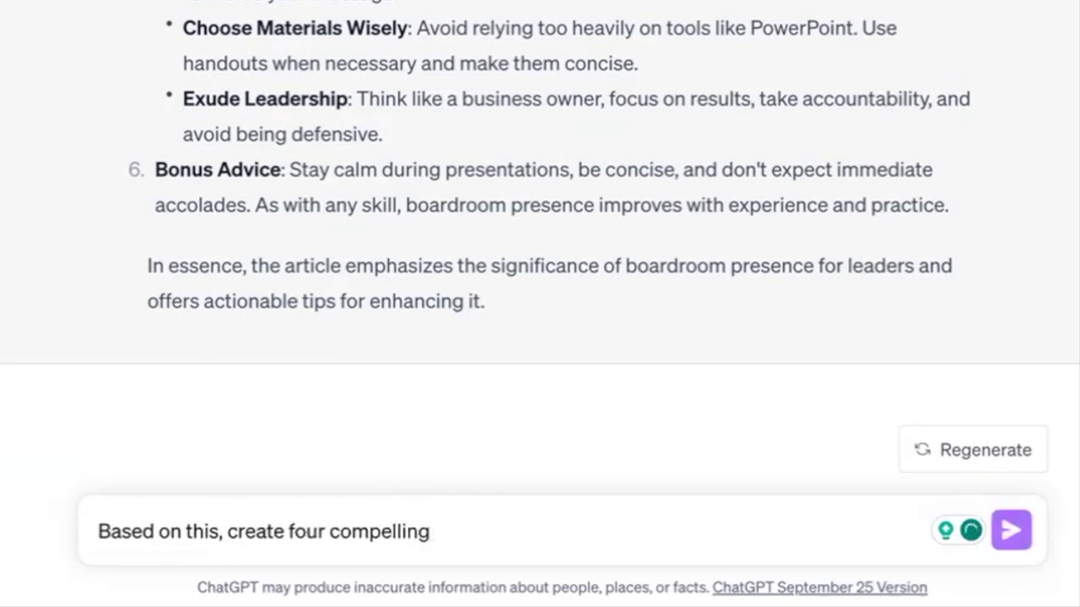
type(" images for")
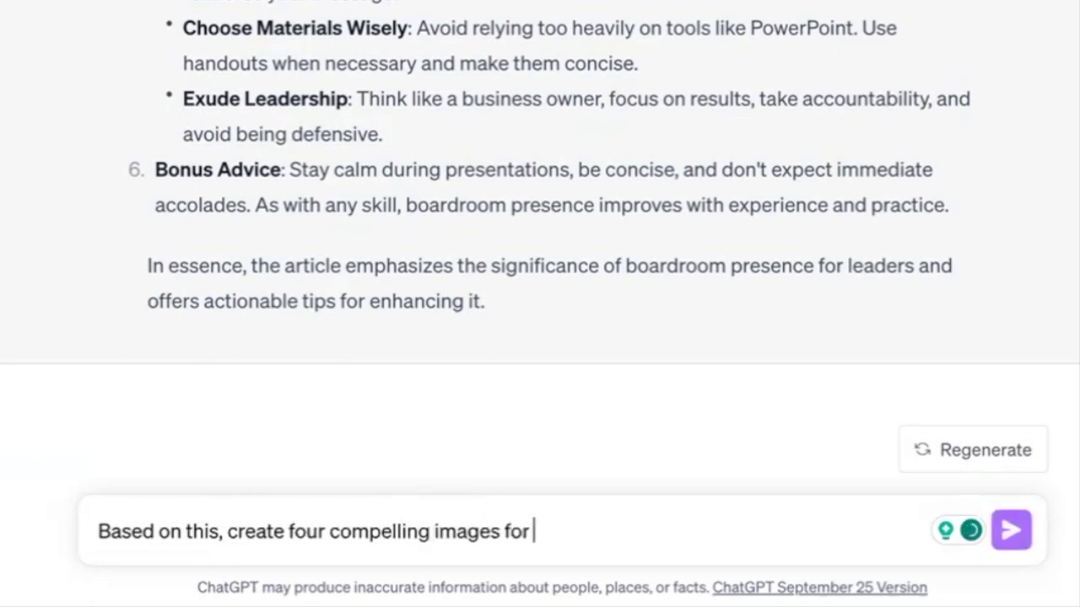
type(" a post on")
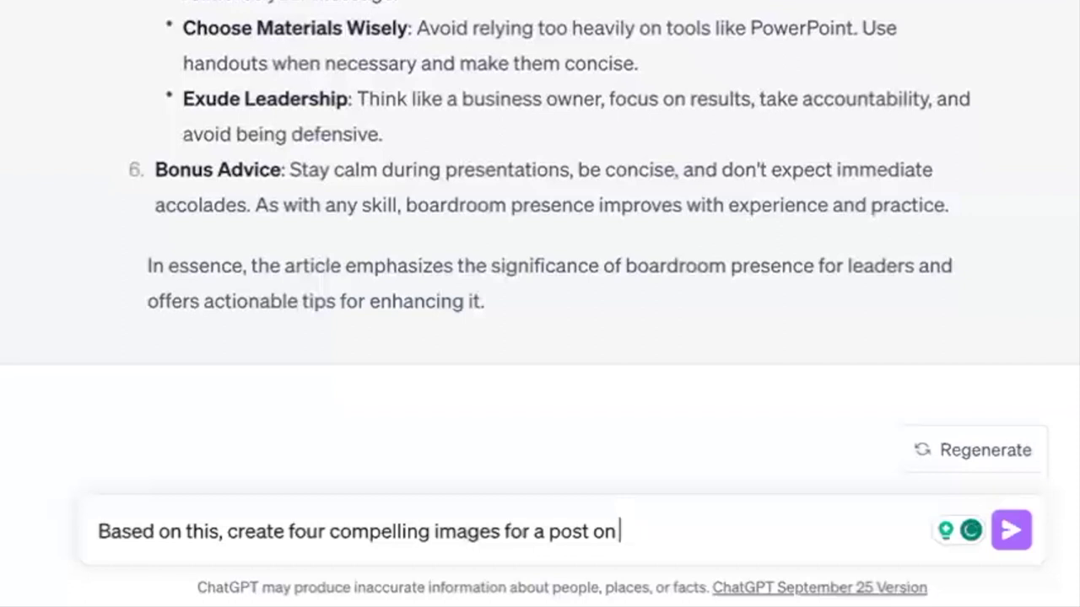
type(" LinkedIn")
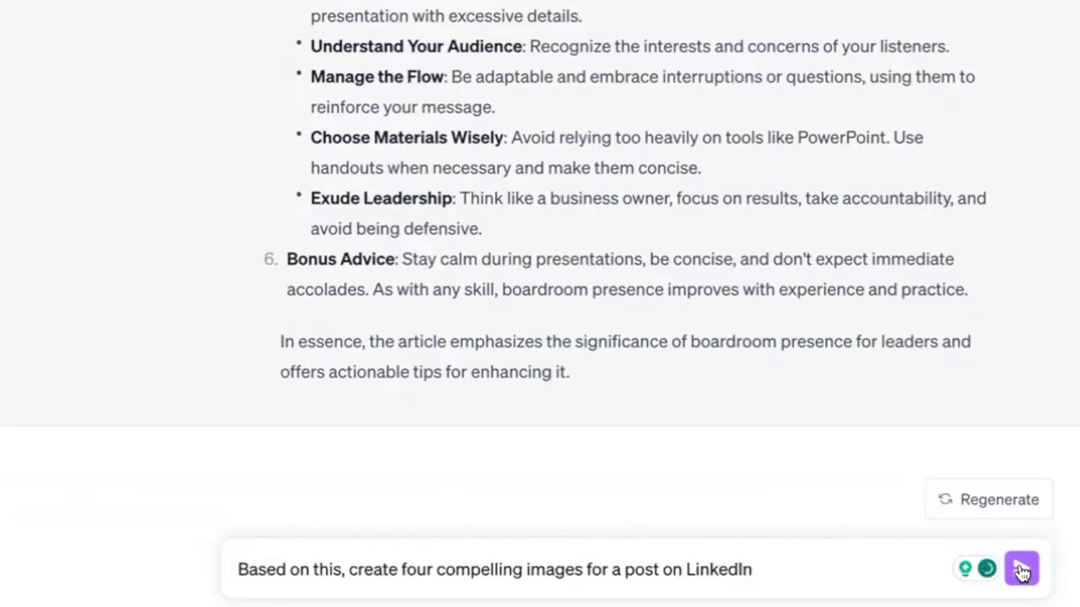
left_click(1006, 538)
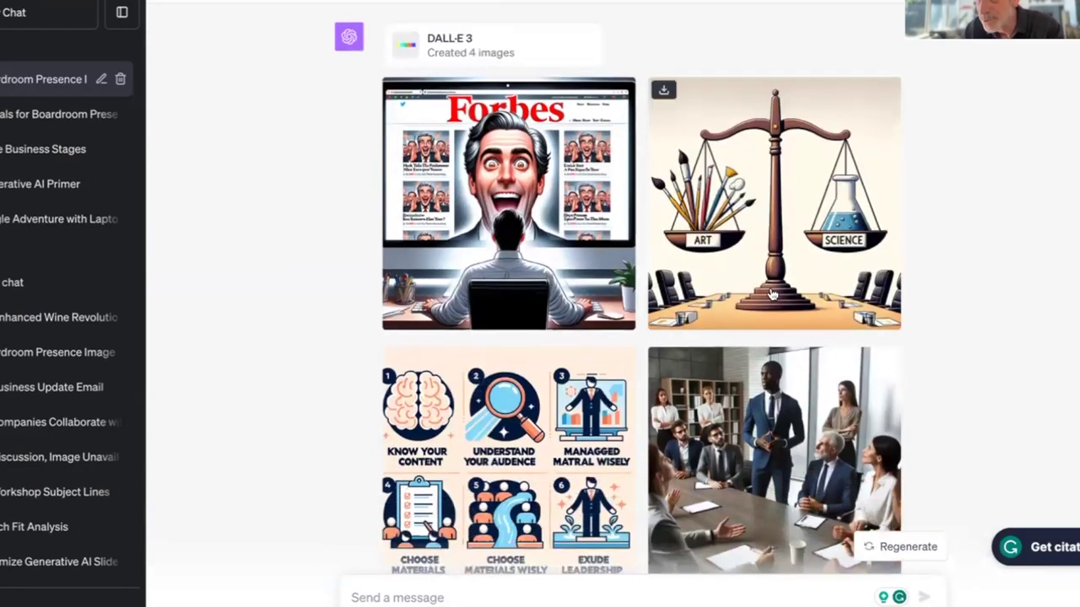
Step: Open the Forbes-screen reaction image full size alongside its DALL·E prompt
left_click(446, 213)
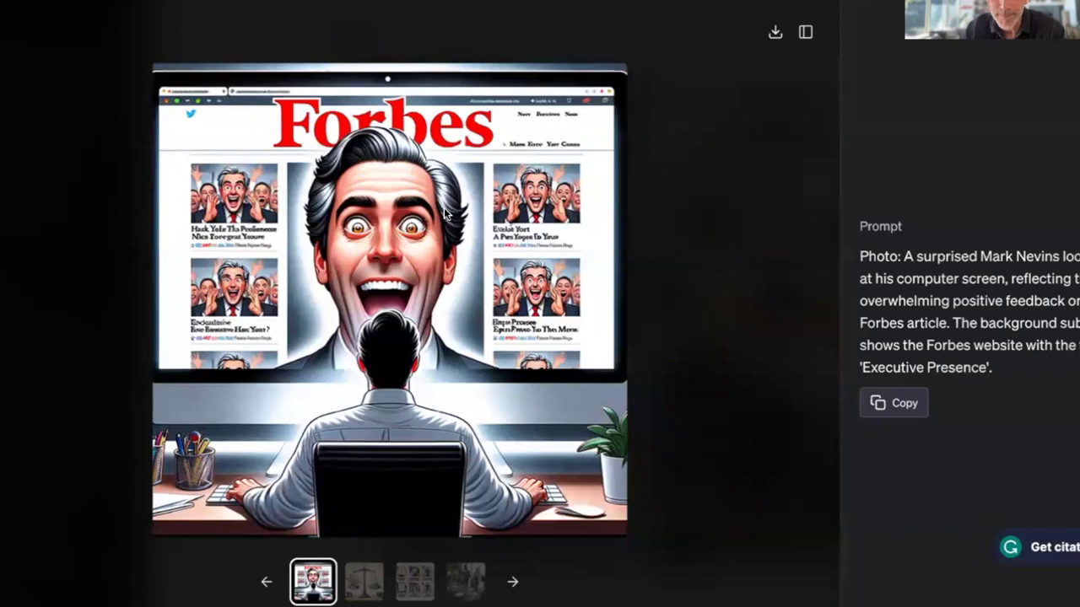
Step: Browse past the Art/Science and infographic images, copy the boardroom photo's prompt, and close the viewer
key("Right")
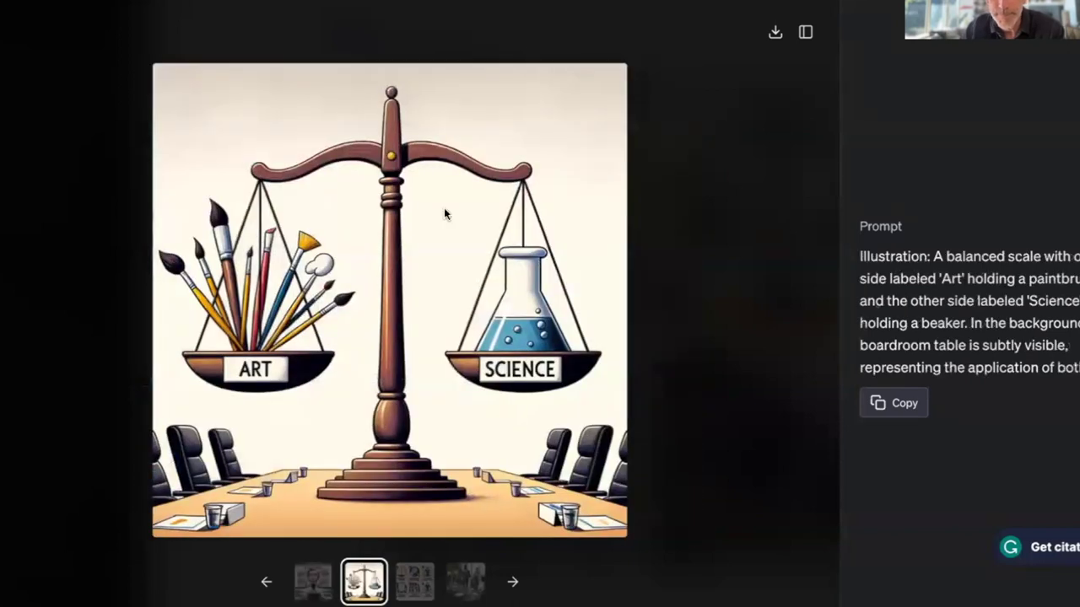
key("Right")
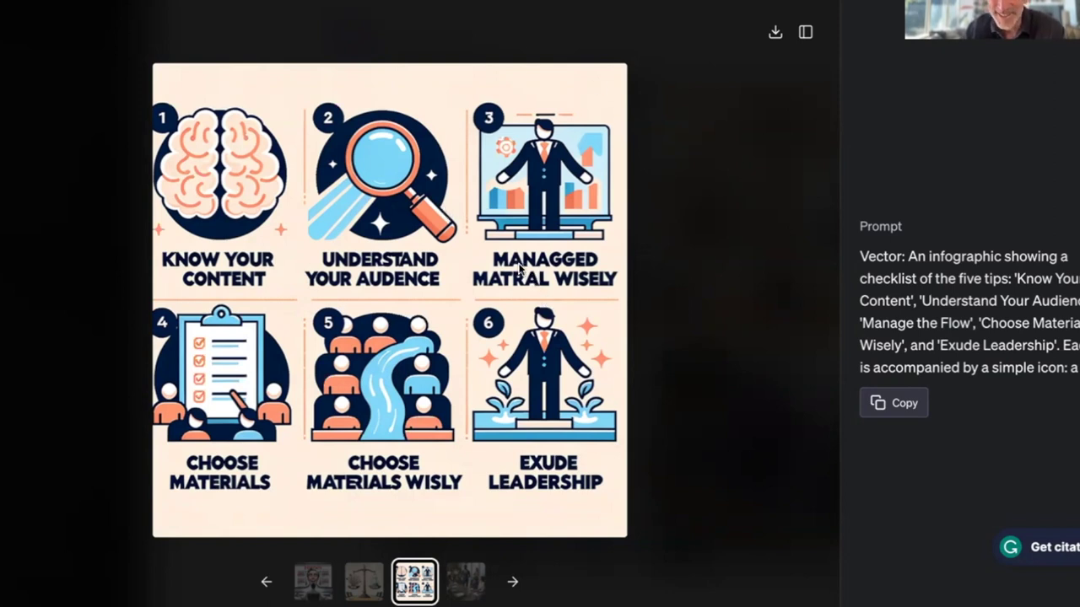
key("Right")
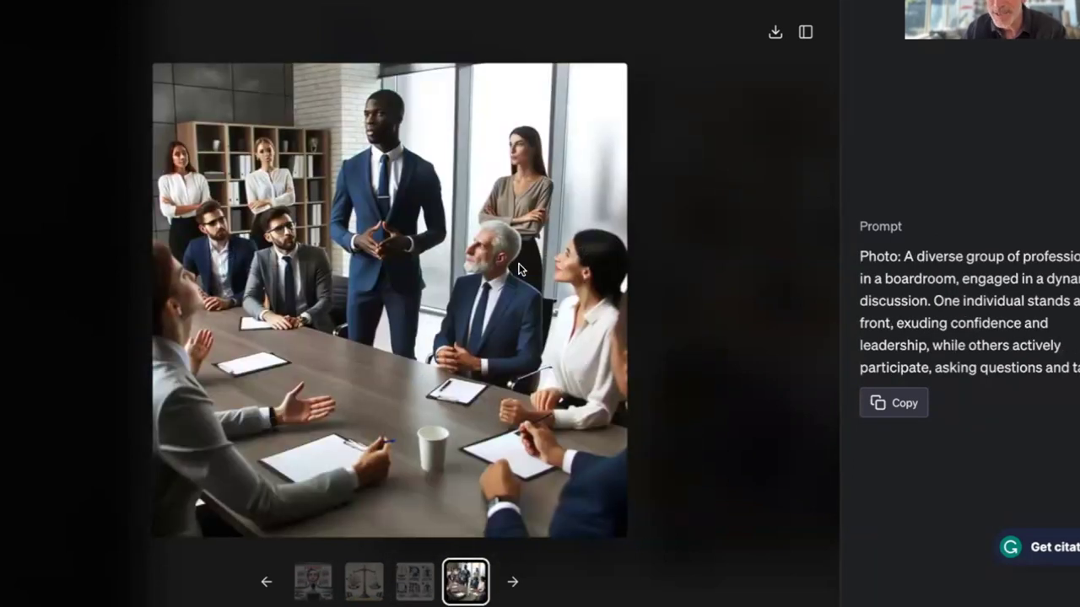
left_click(881, 407)
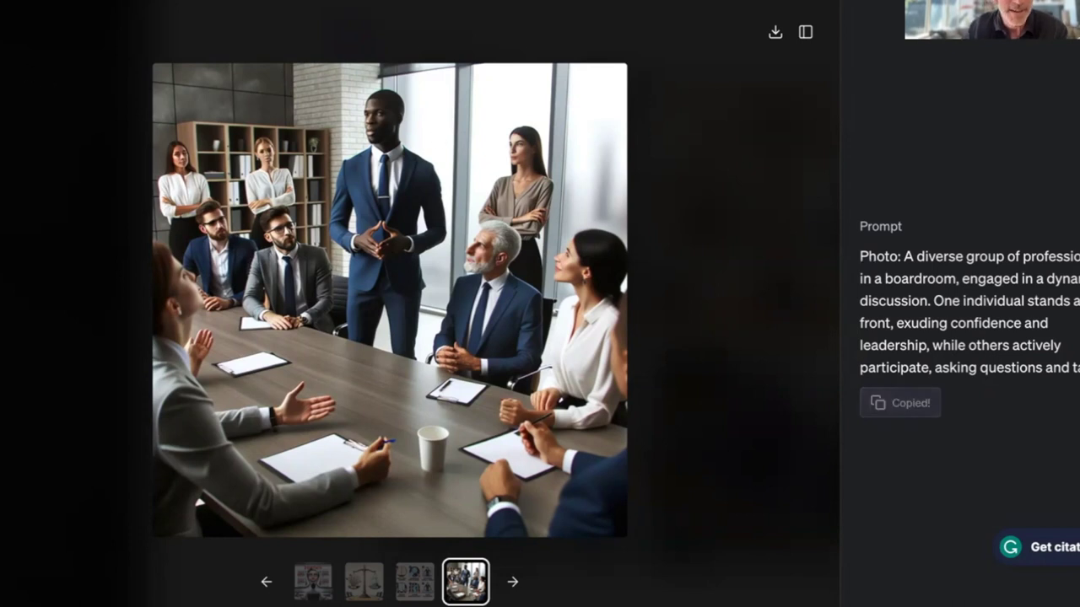
key("Escape")
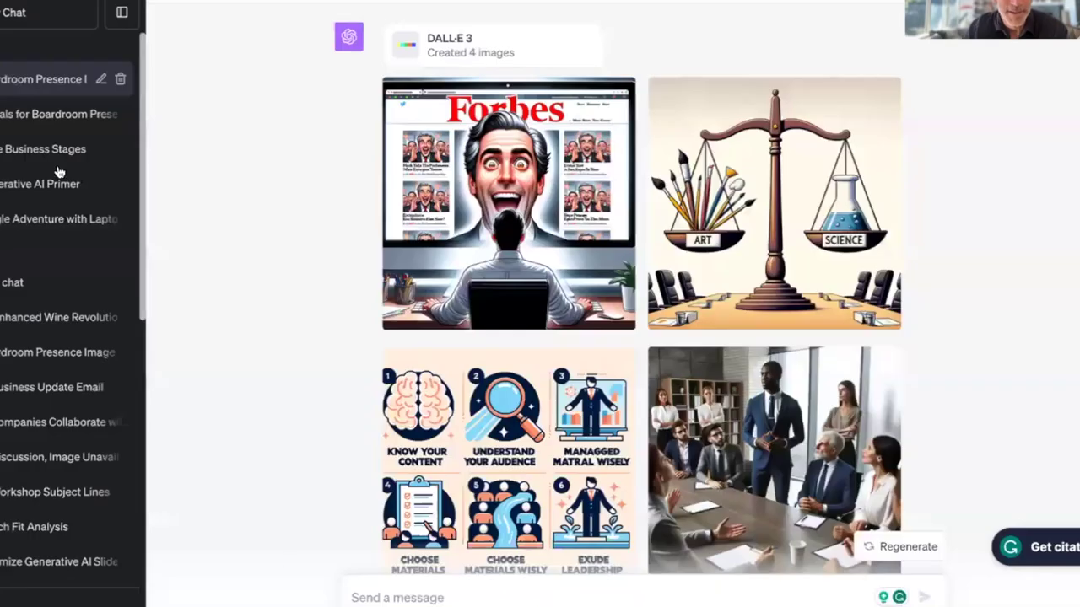
Step: Paste the boardroom prompt into the message box, prefixed with 'update based on revision:'
left_click(372, 598)
key("ctrl+v")
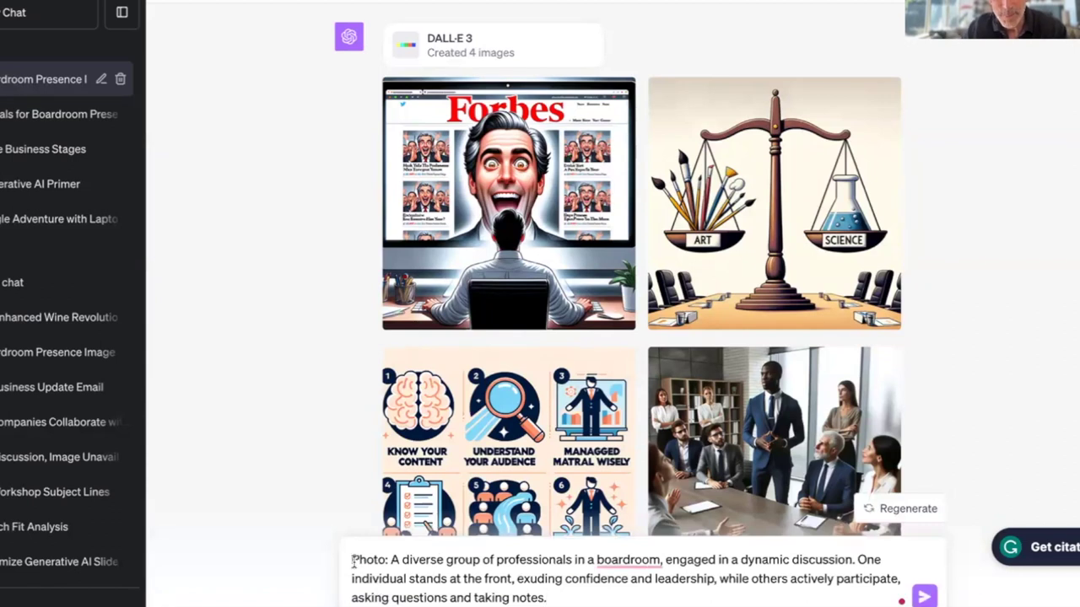
type("update bas")
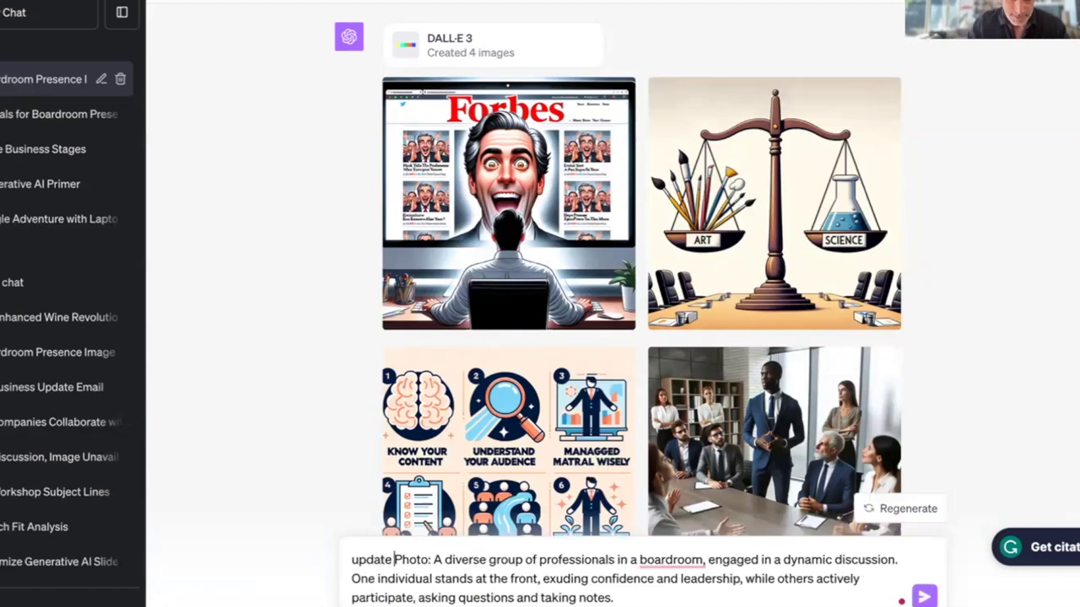
type("ed on revision")
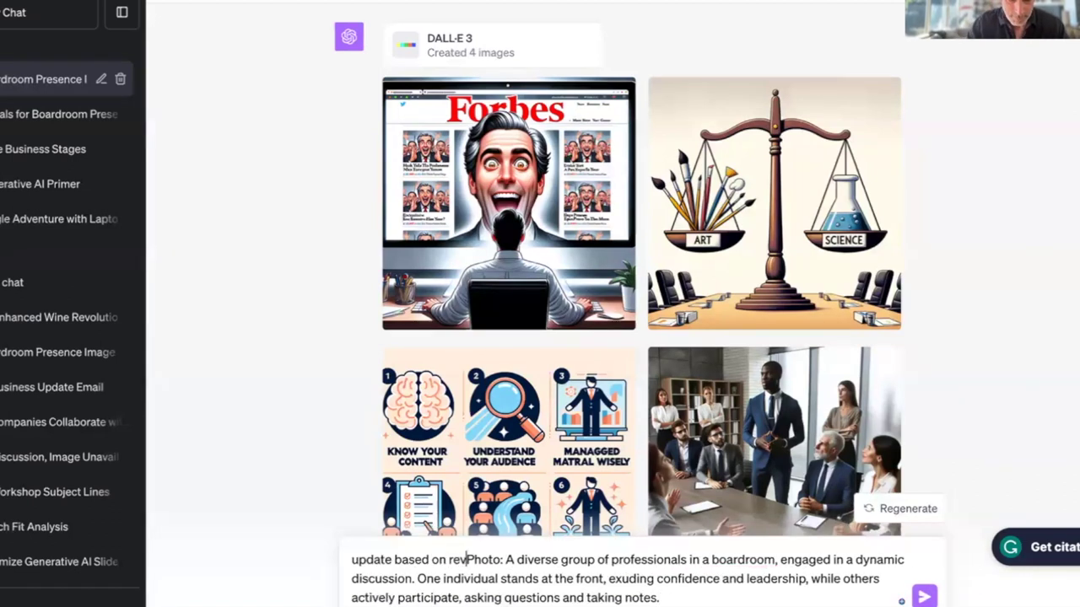
type(":")
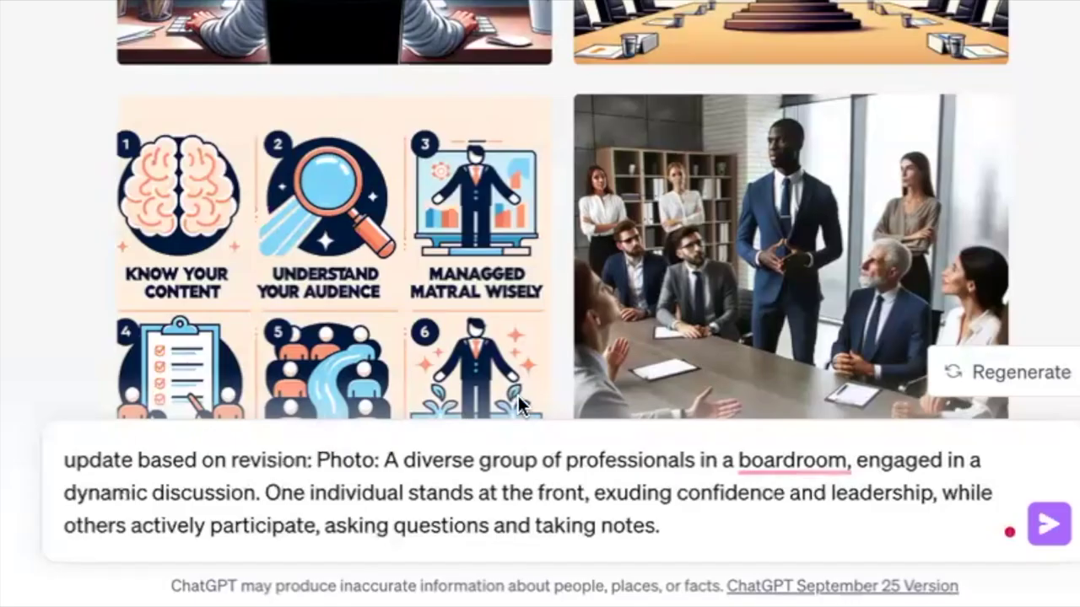
Step: Swap in 'on a tropical beach', 'volleyball game' and 'play with puppies in the sand'
double_click(755, 459)
key("BackSpace")
key("BackSpace")
key("BackSpace")
key("BackSpace")
key("BackSpace")
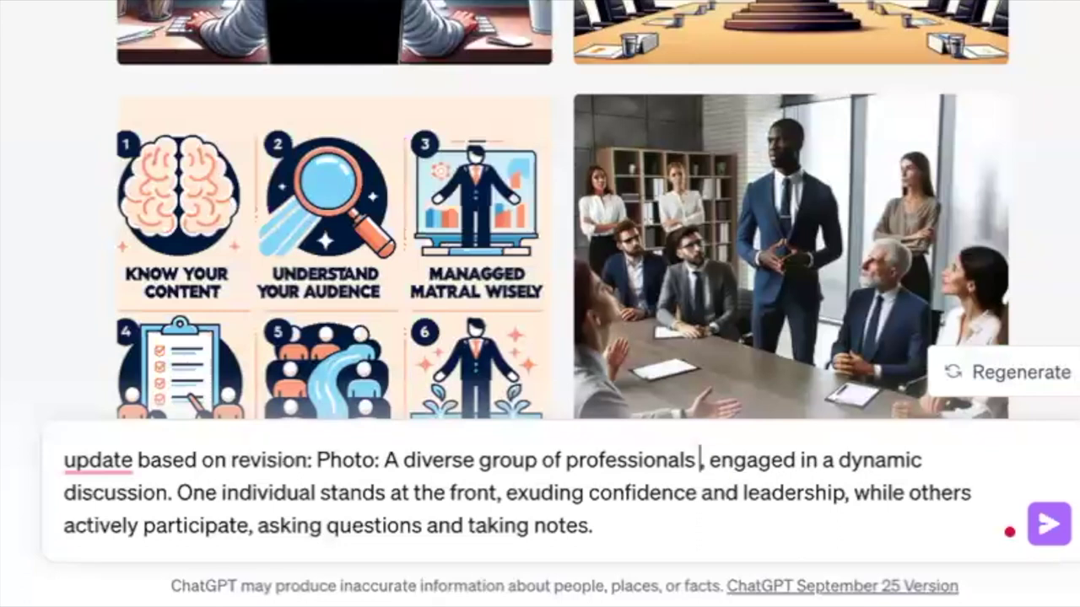
type("on a ")
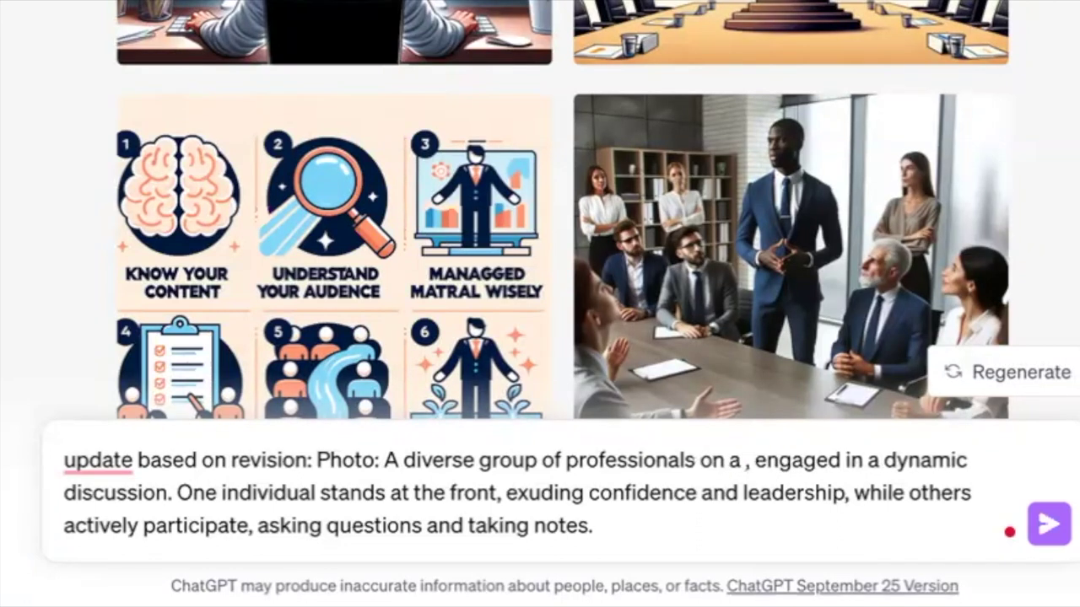
type("tropical bea")
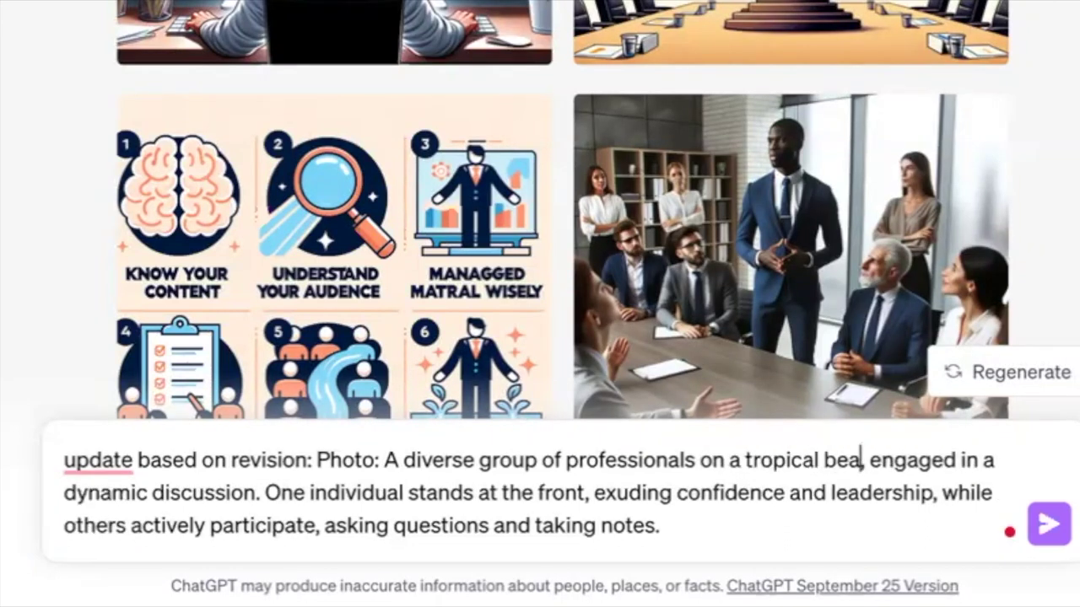
type("ch")
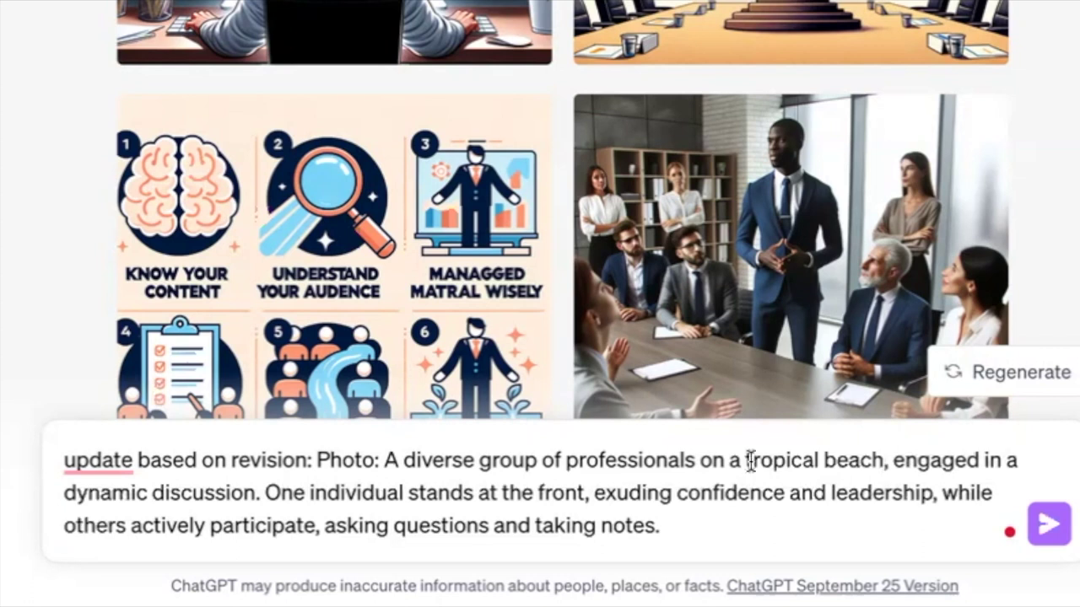
double_click(211, 492)
type("volleyba")
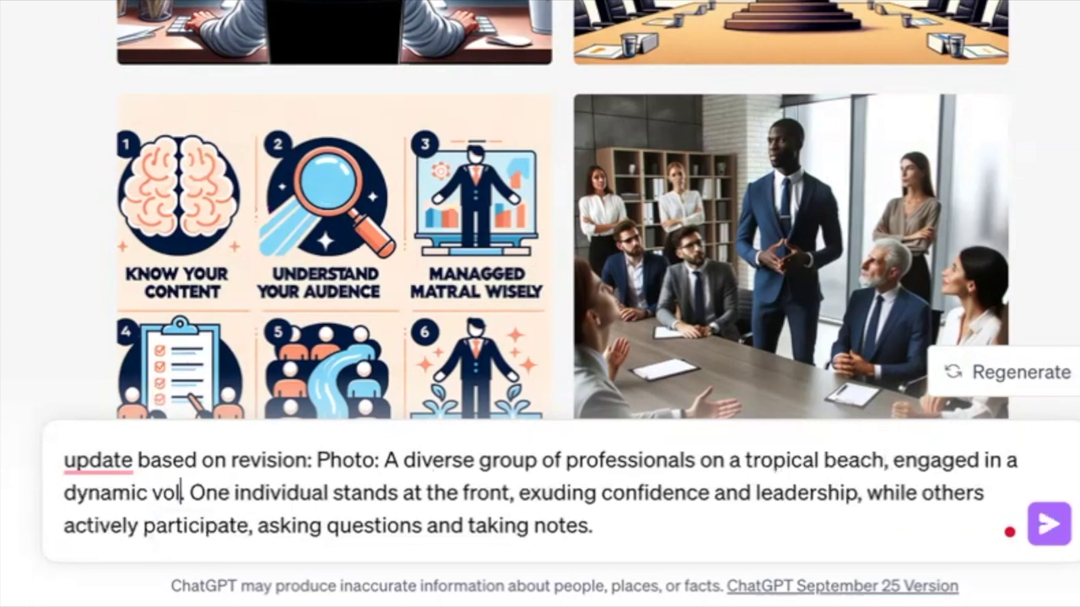
type("ll game")
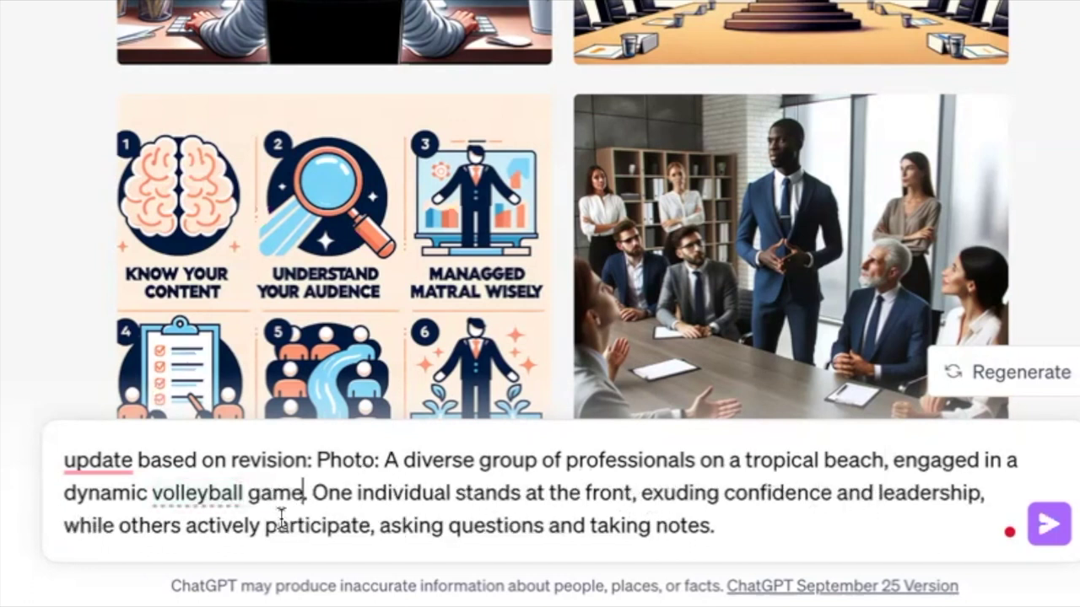
left_click(182, 525)
left_click_drag(185, 524, 730, 523)
type("pl")
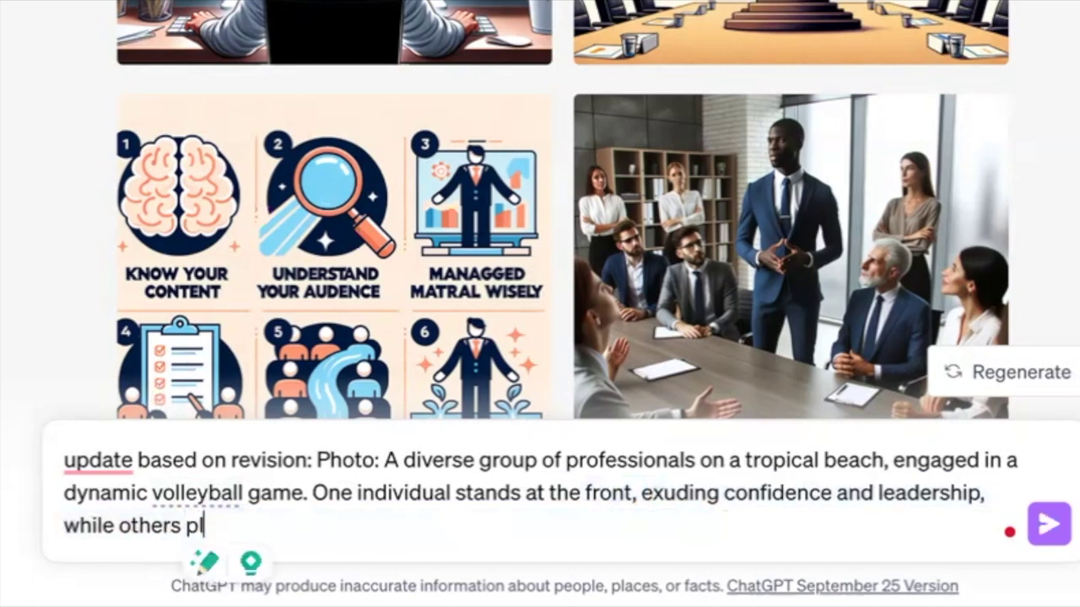
type("ay with puppies in the ")
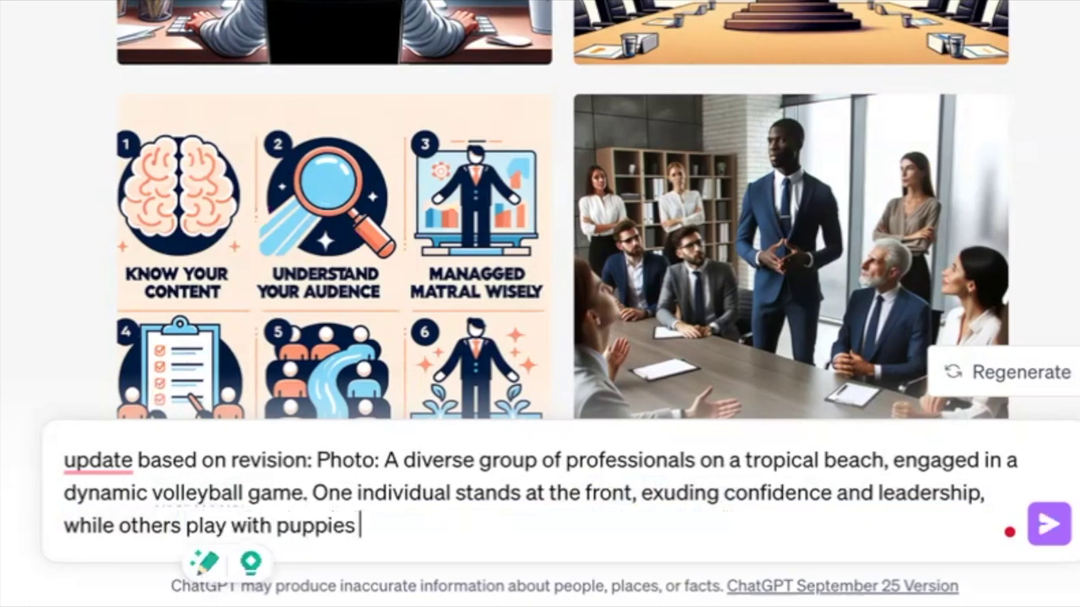
type("sand")
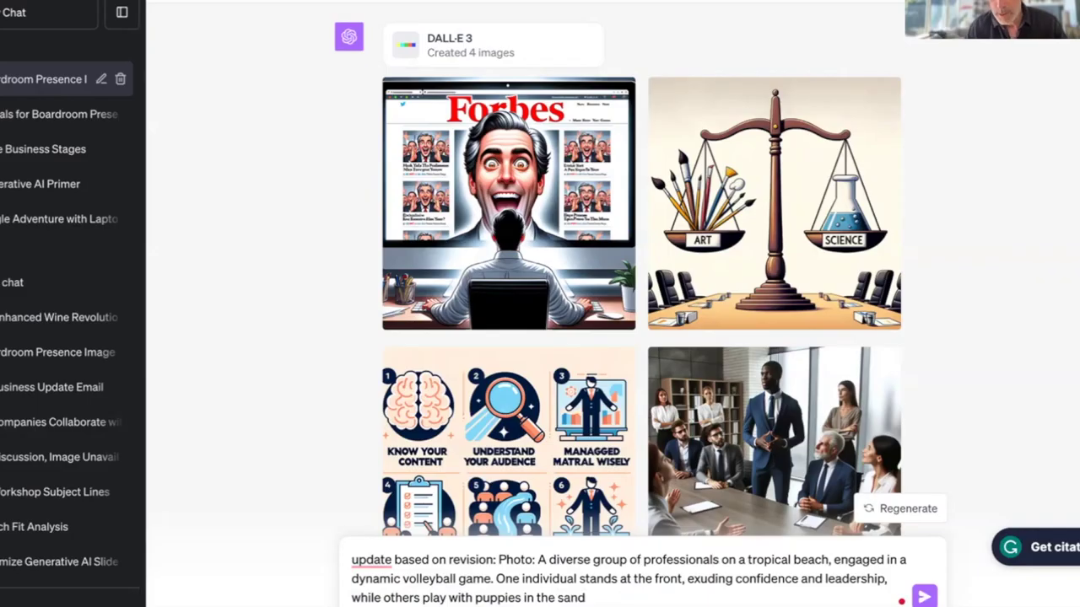
Step: Send the revised beach-volleyball prompt and review the newly generated image and description
key("Return")
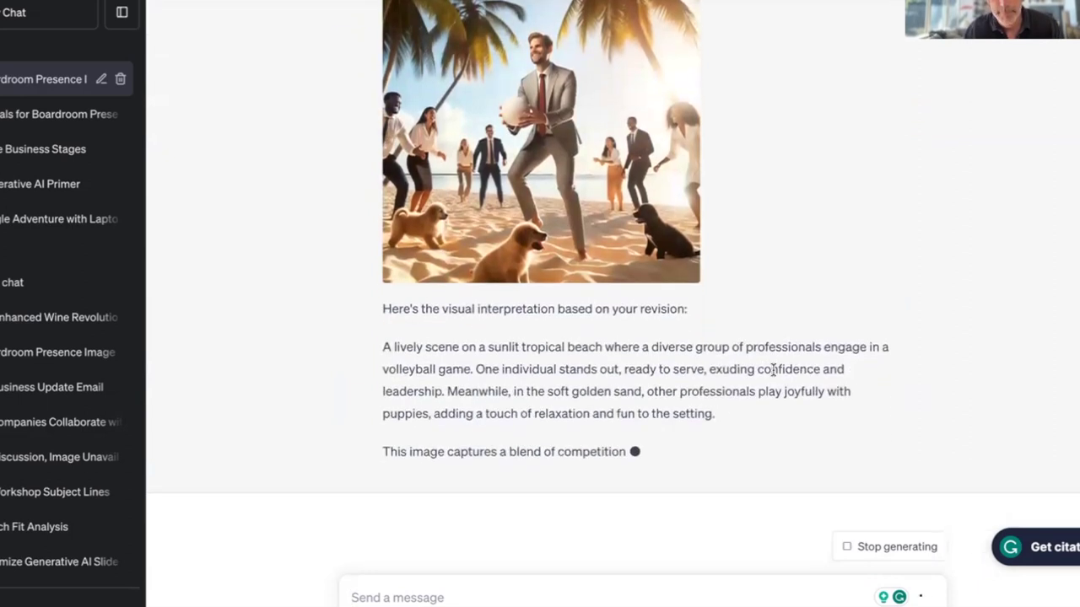
scroll(826, 335, "up", 1)
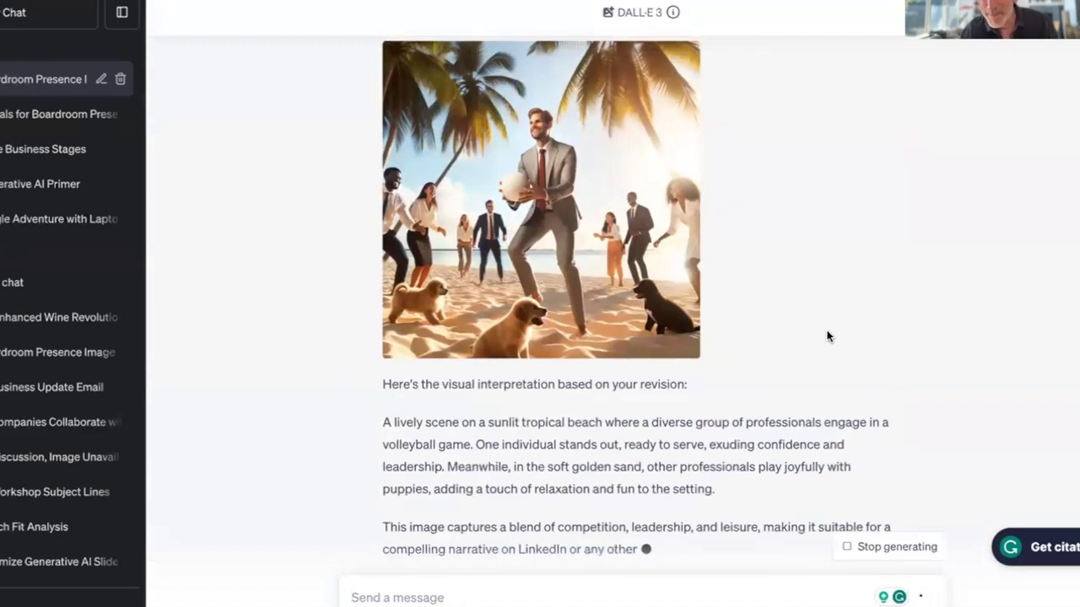
scroll(826, 335, "up", 1)
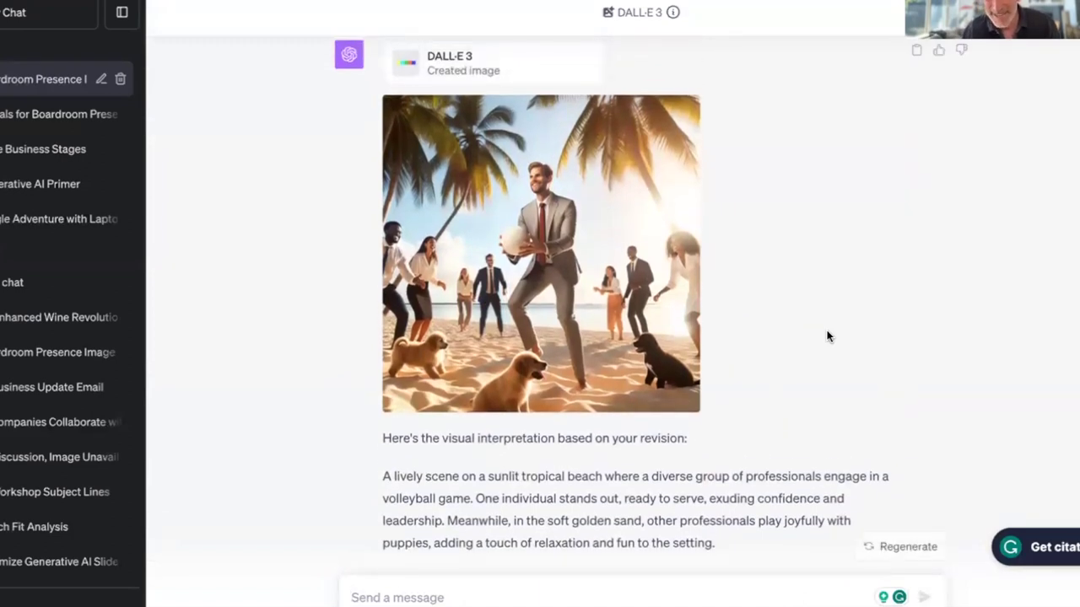